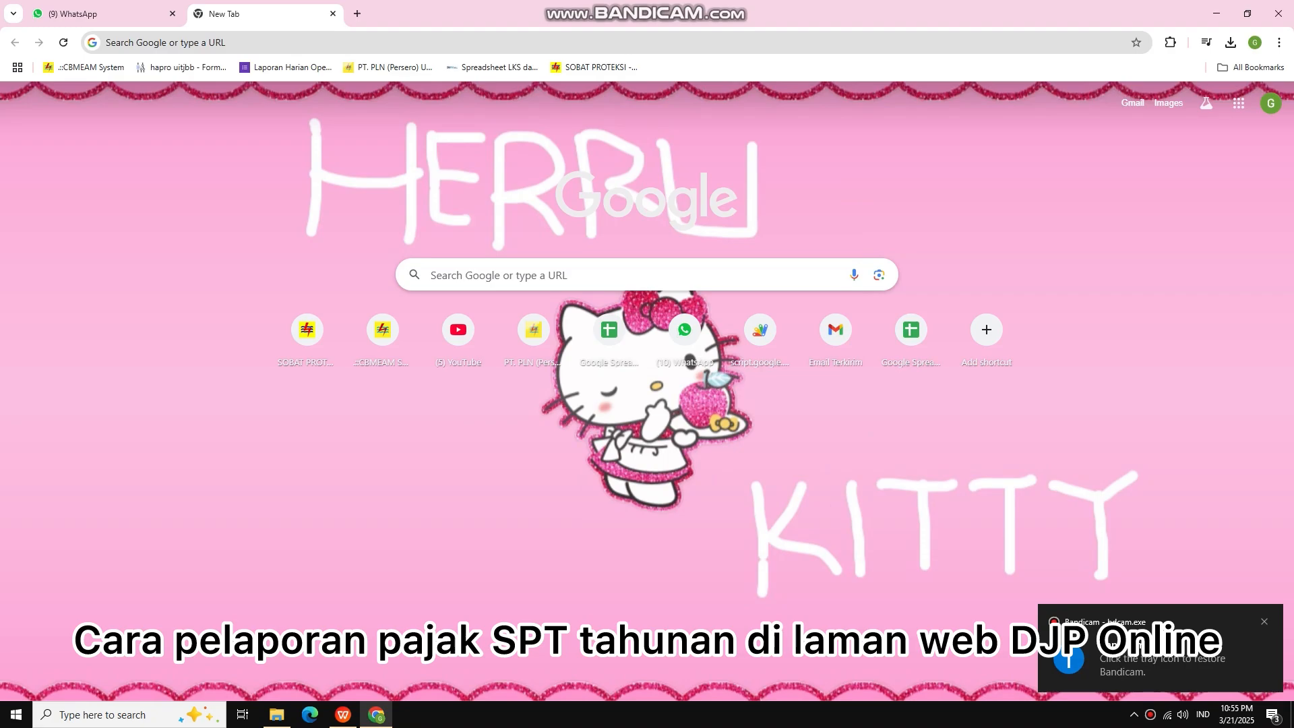
Search Google for 'djp online' using the past-search suggestion
left_click(431, 275)
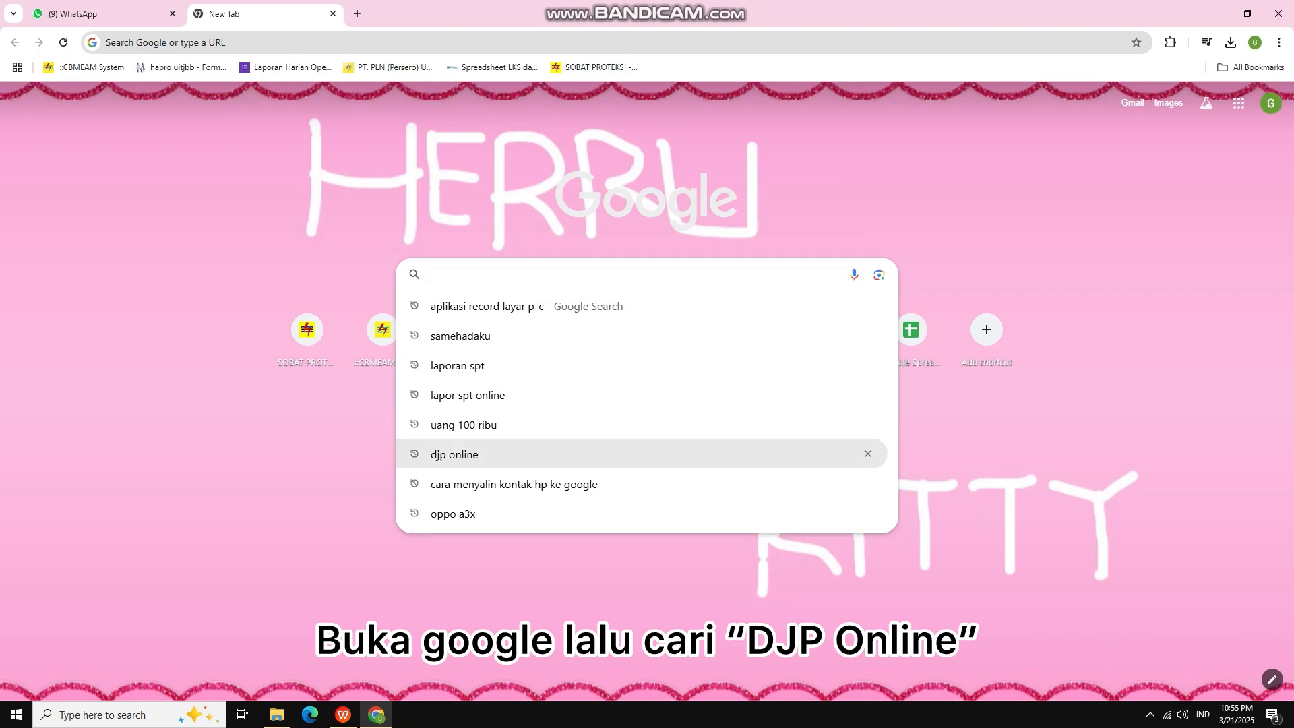
left_click(455, 454)
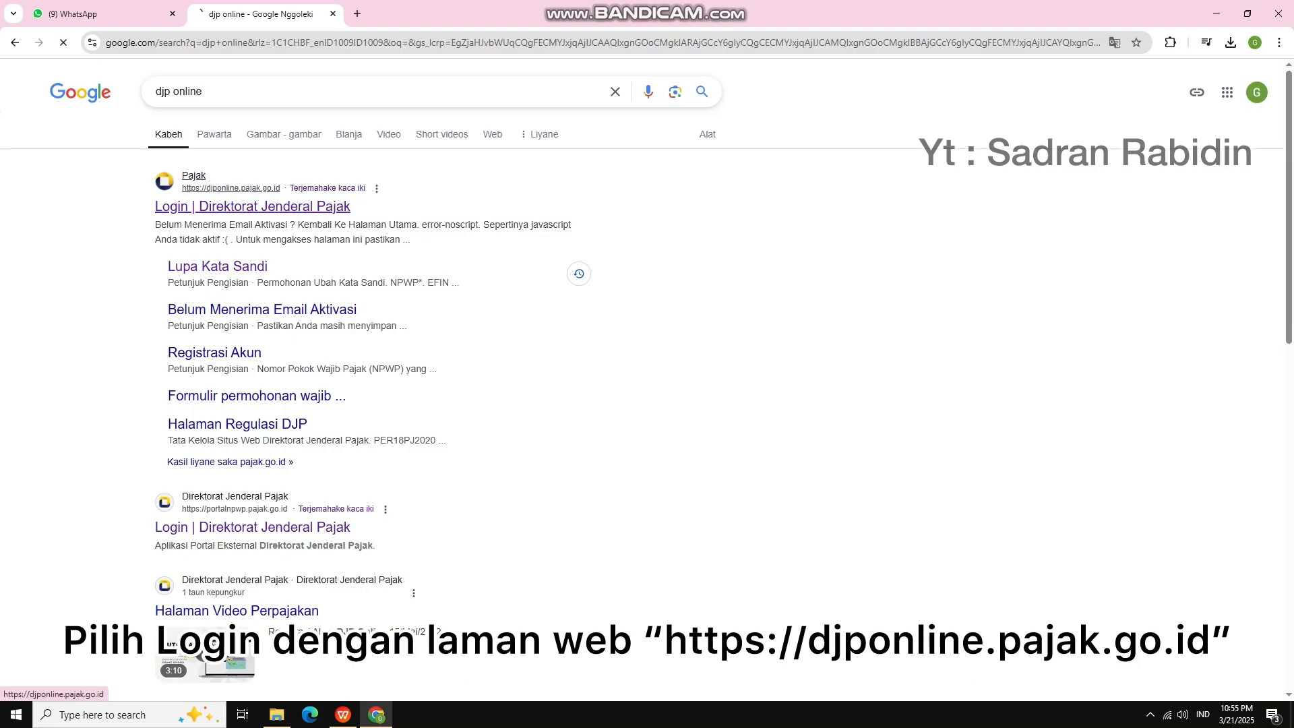
Open the DJP login page and sign in with the taxpayer's NPWP and account password
left_click(252, 206)
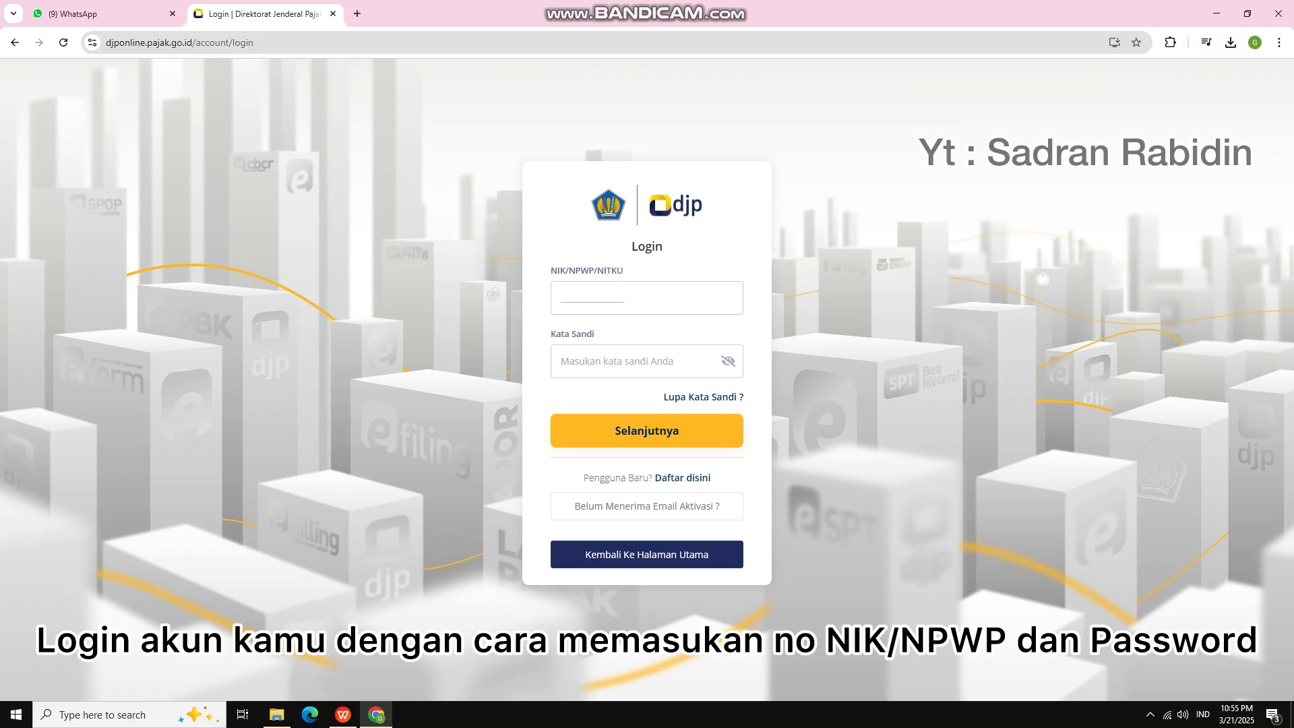
key("ctrl+v")
key("Caps_Lock")
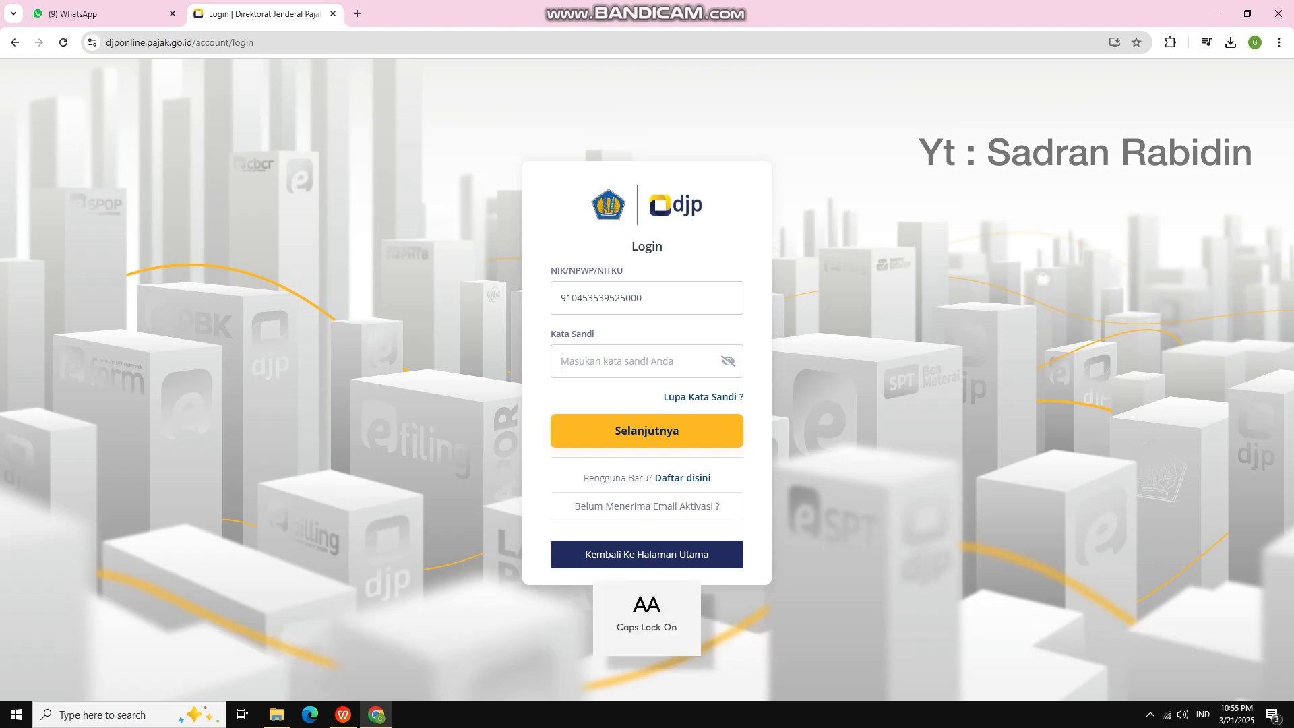
type("A")
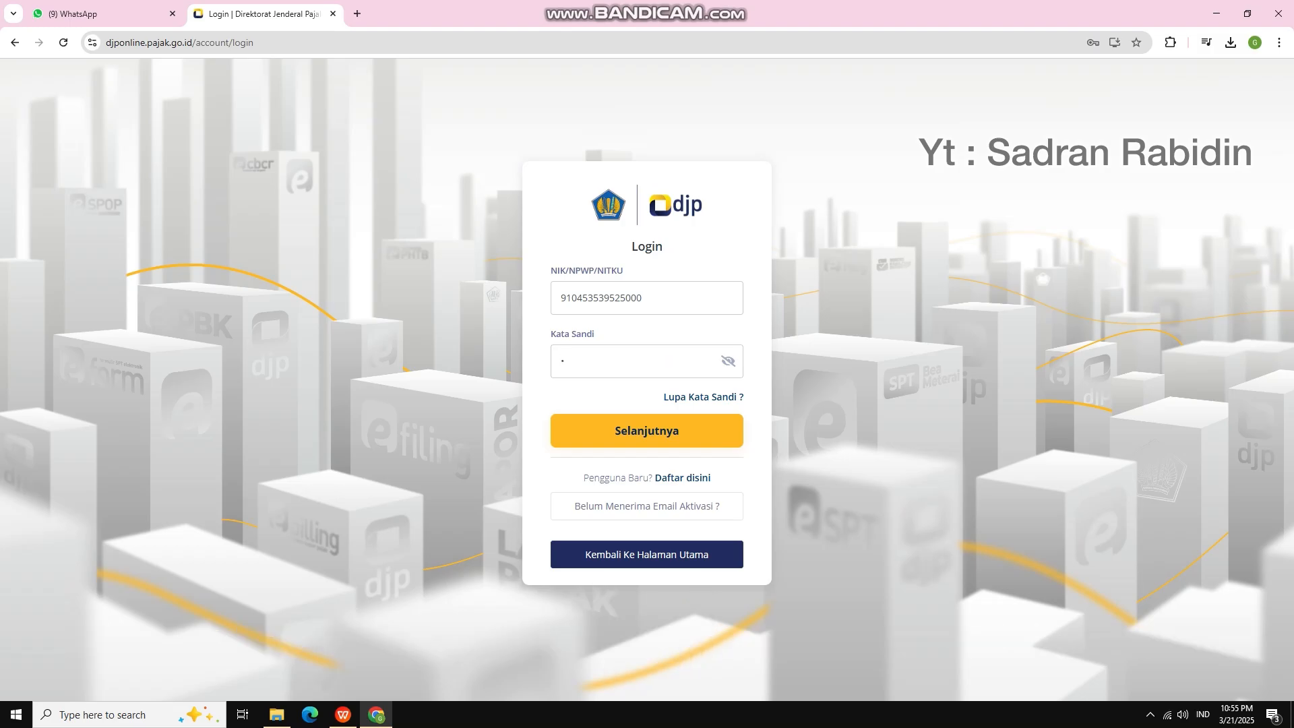
type("•••••")
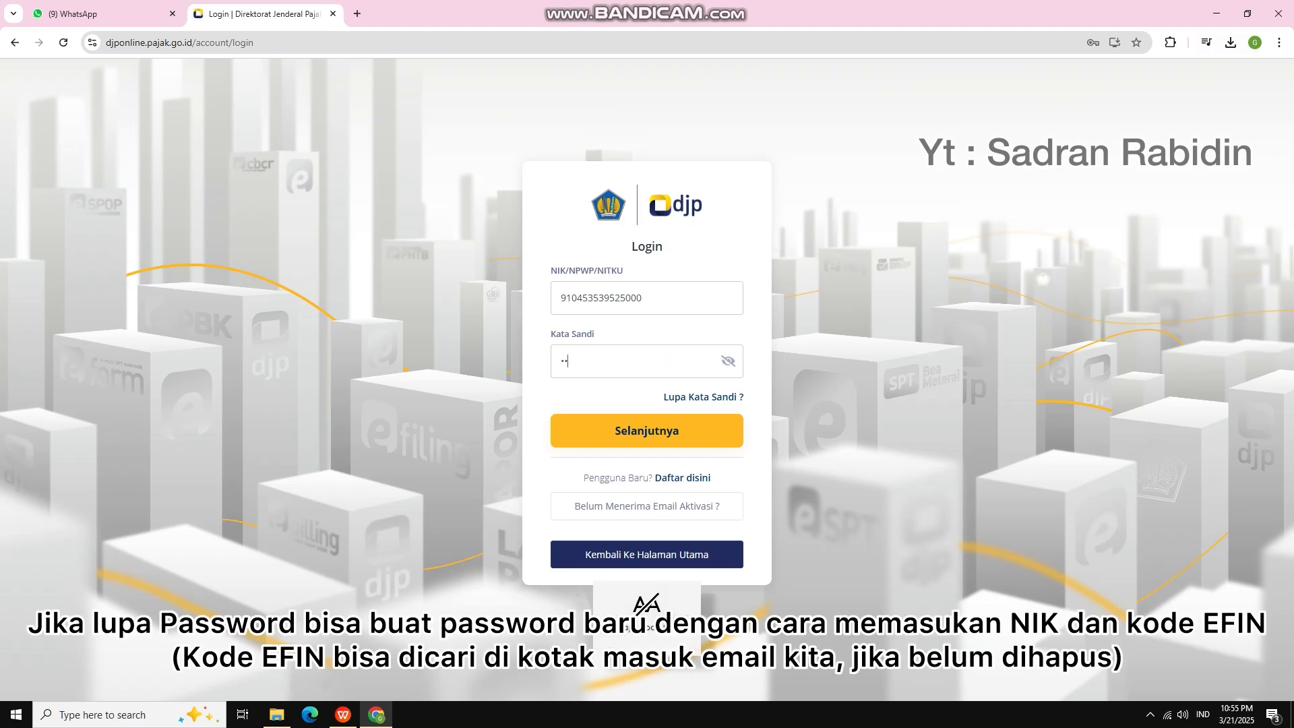
type("••")
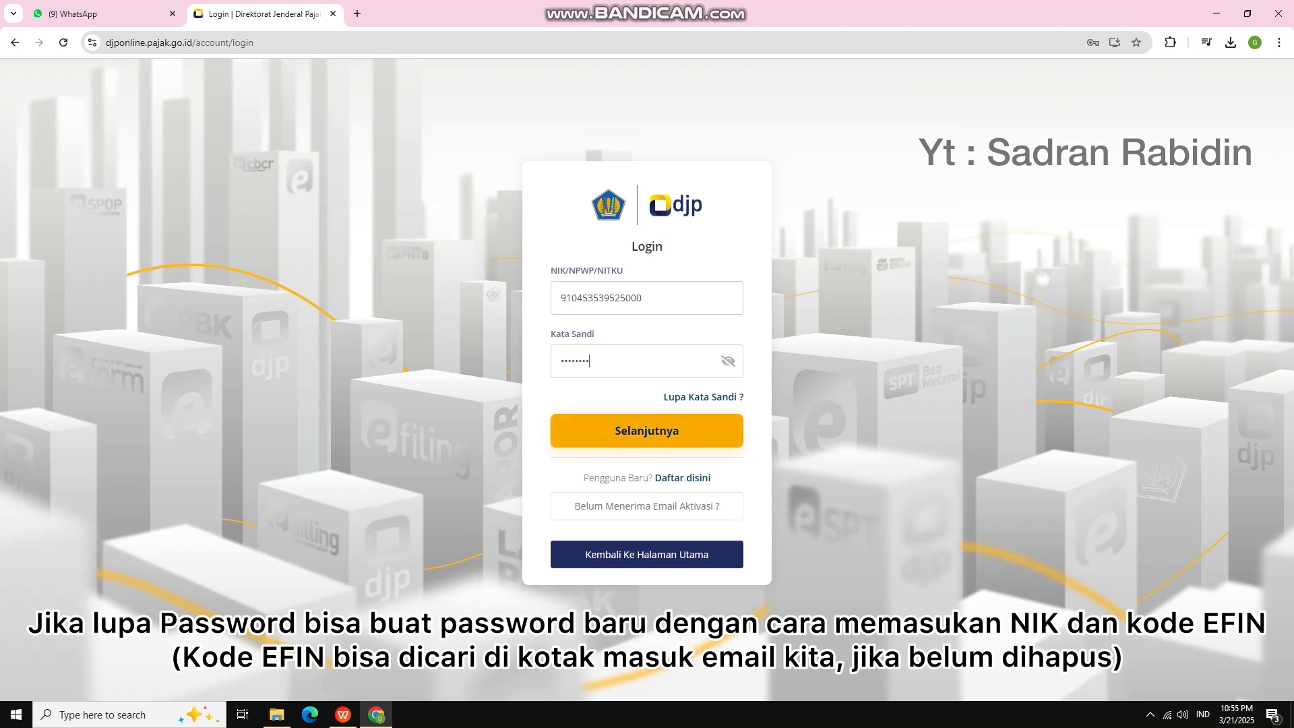
key("Return")
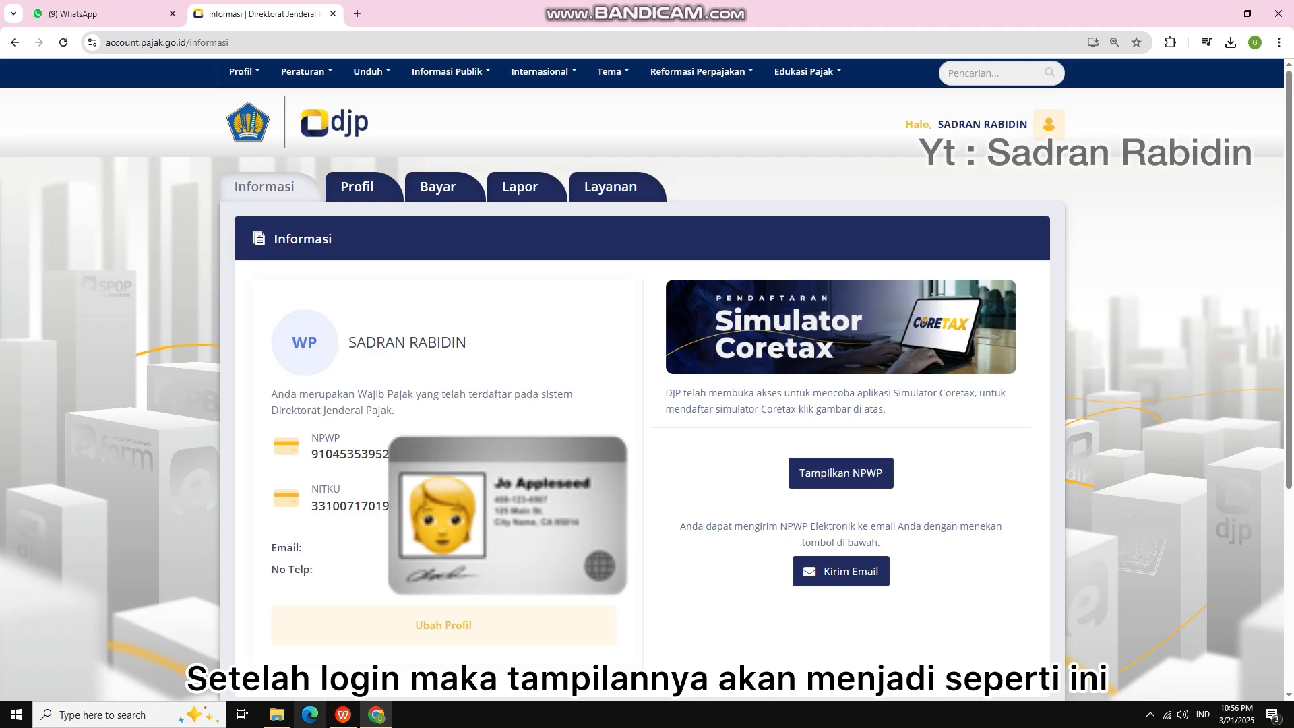
Open Lapor > e-Filing to view the four archived 1770S returns, then begin a new SPT
left_click(520, 186)
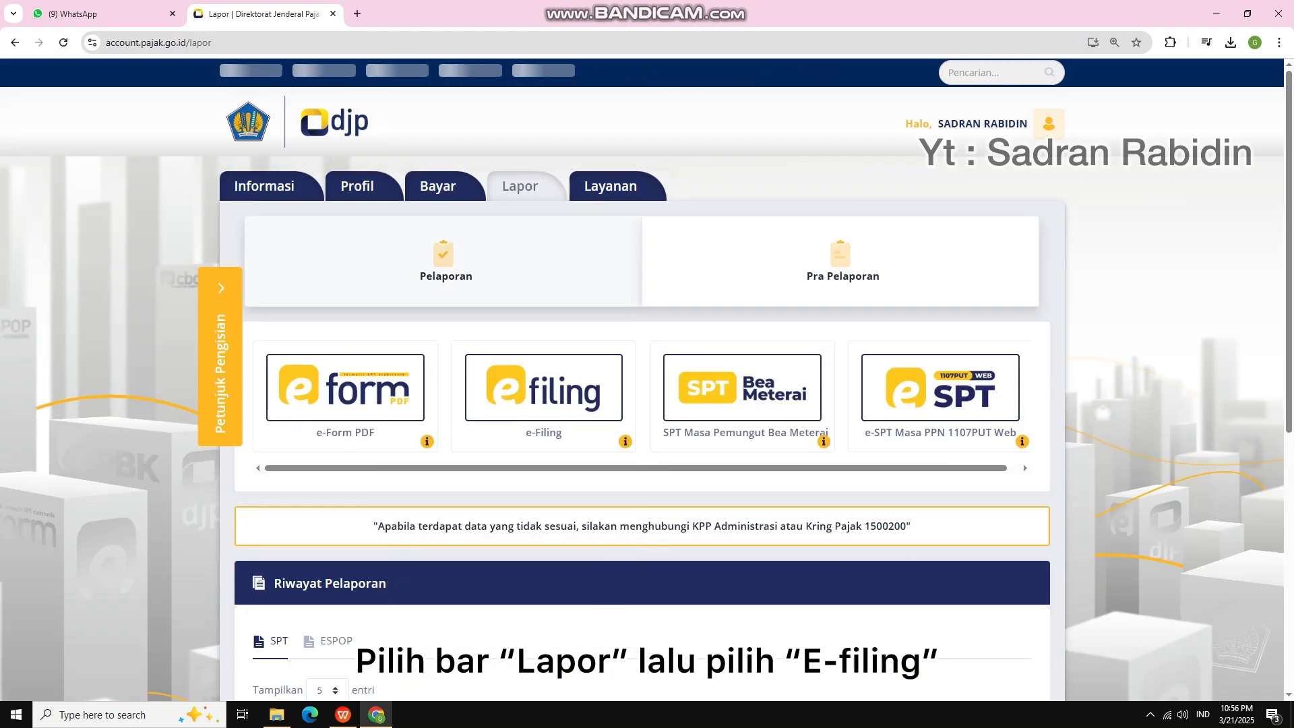
left_click(543, 388)
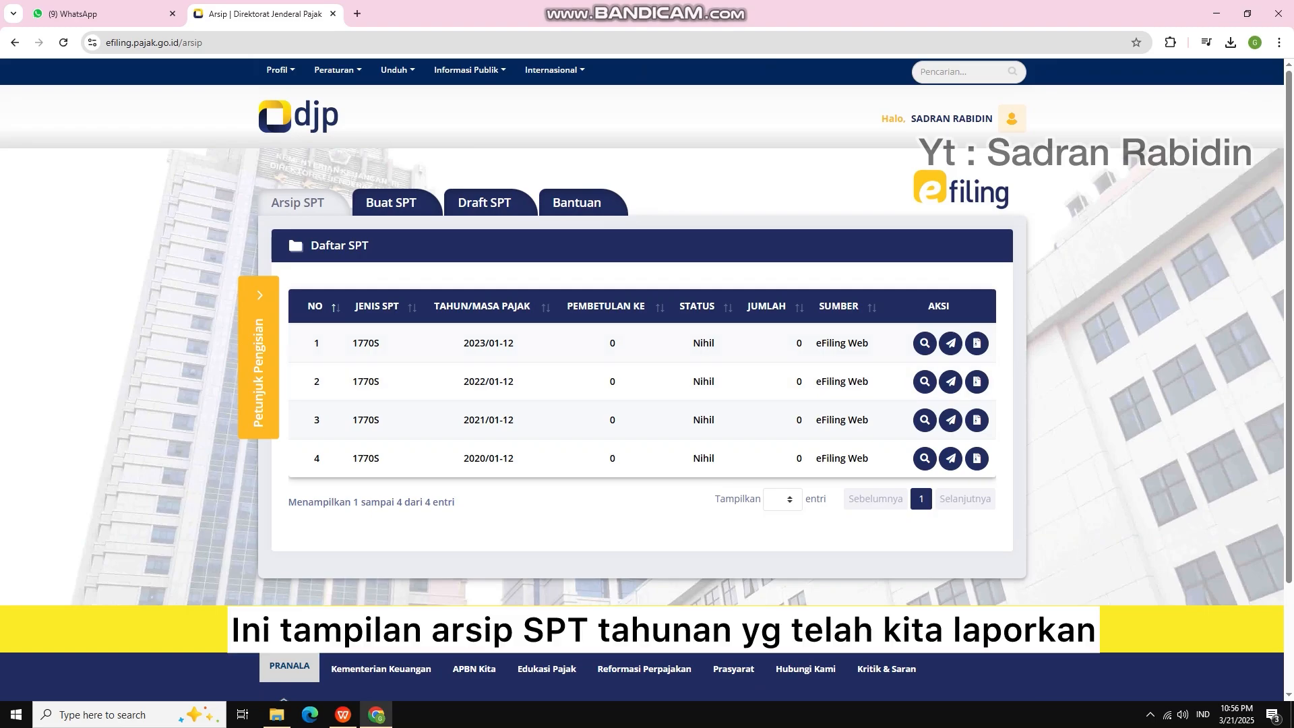
scroll(641, 382, "down", 2)
scroll(641, 381, "up", 2)
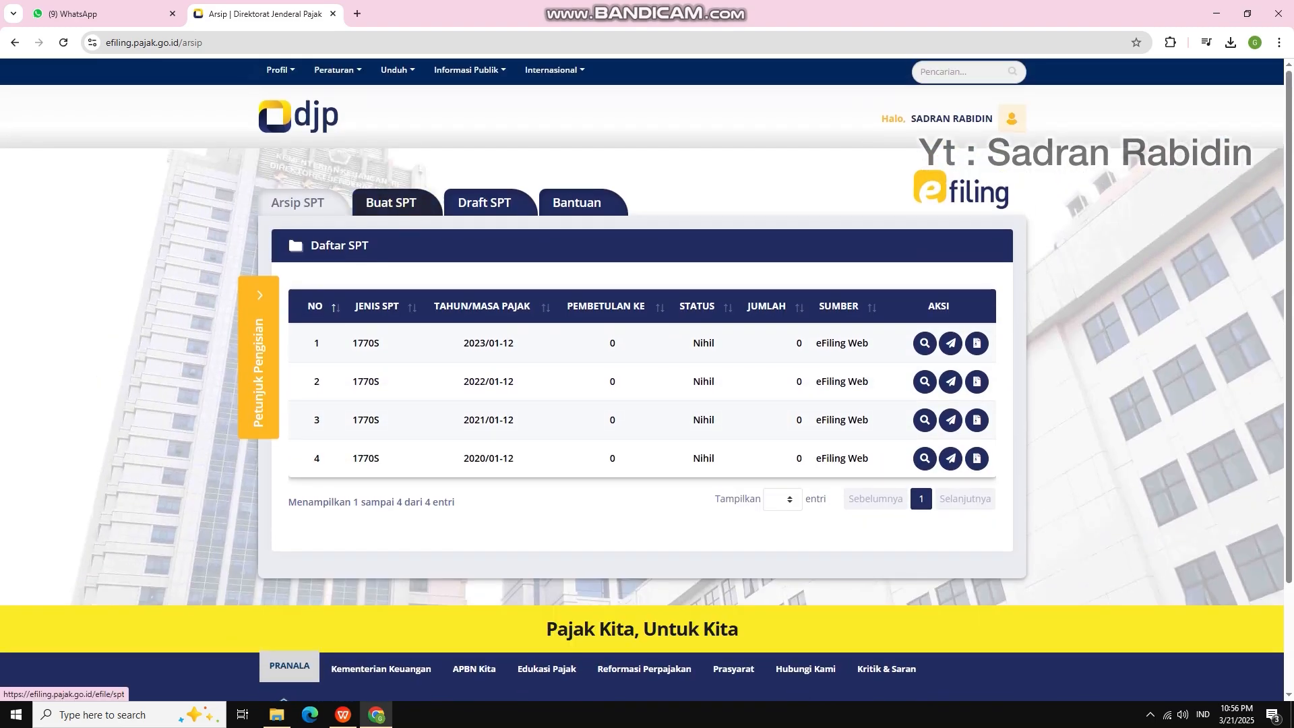
left_click(391, 202)
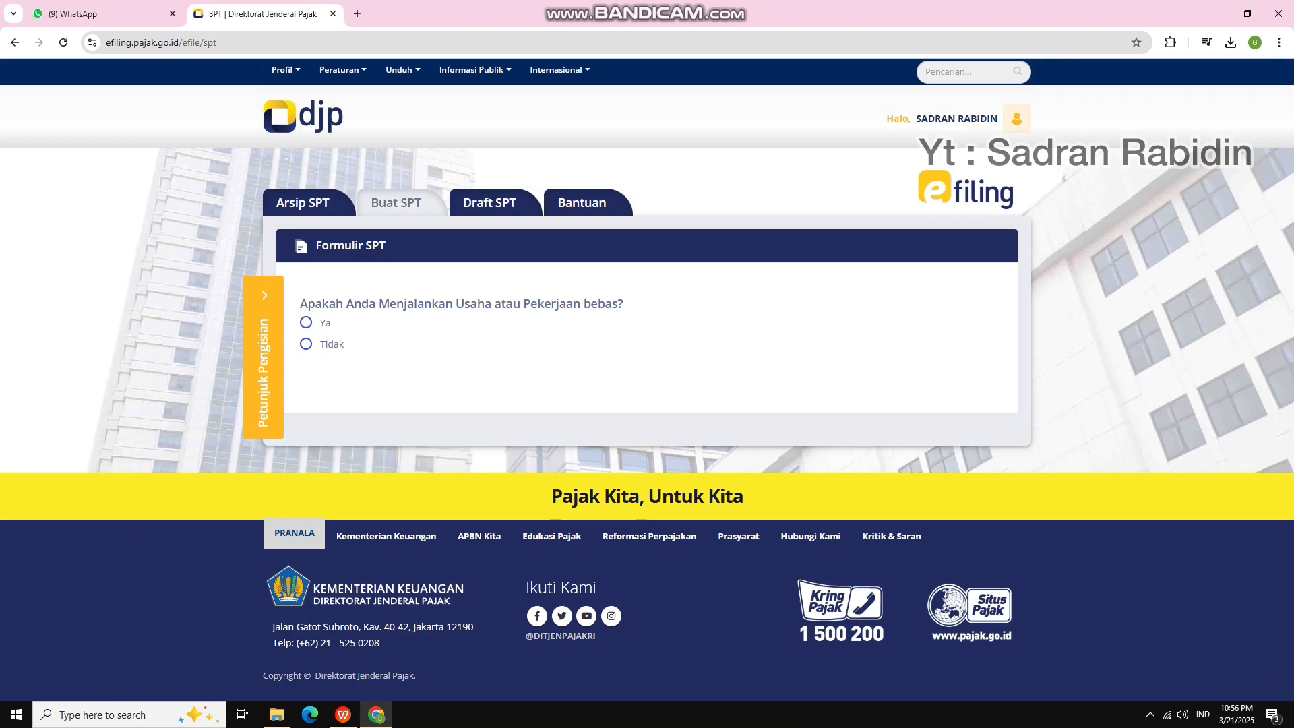
Answer Tidak to the business, spousal and gross-income questions and choose the guided method
left_click(306, 344)
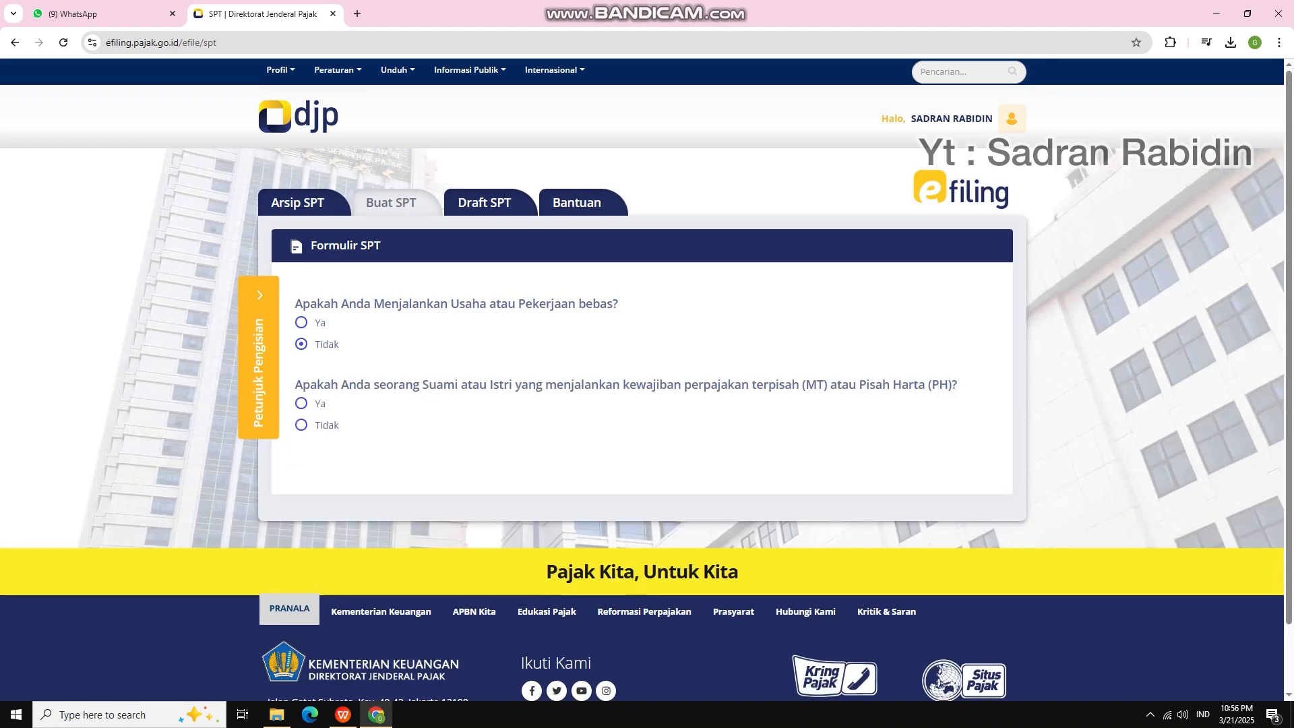
left_click(301, 425)
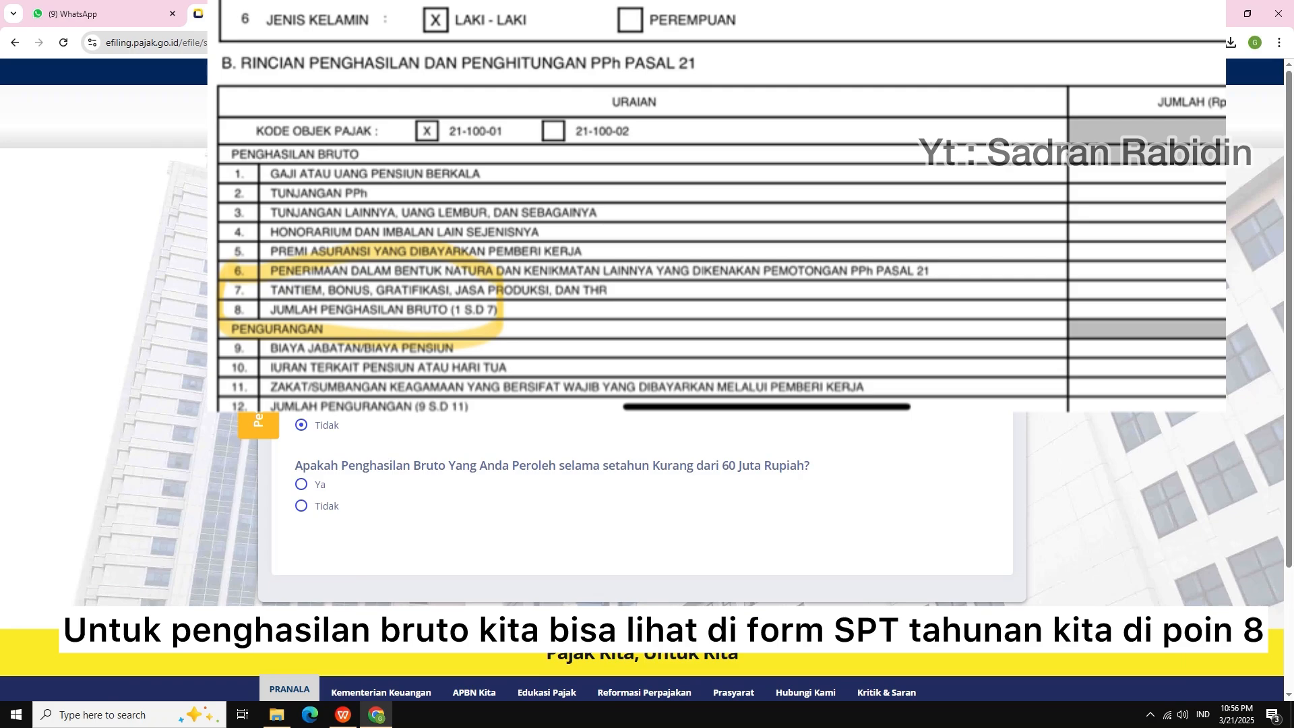
left_click(301, 506)
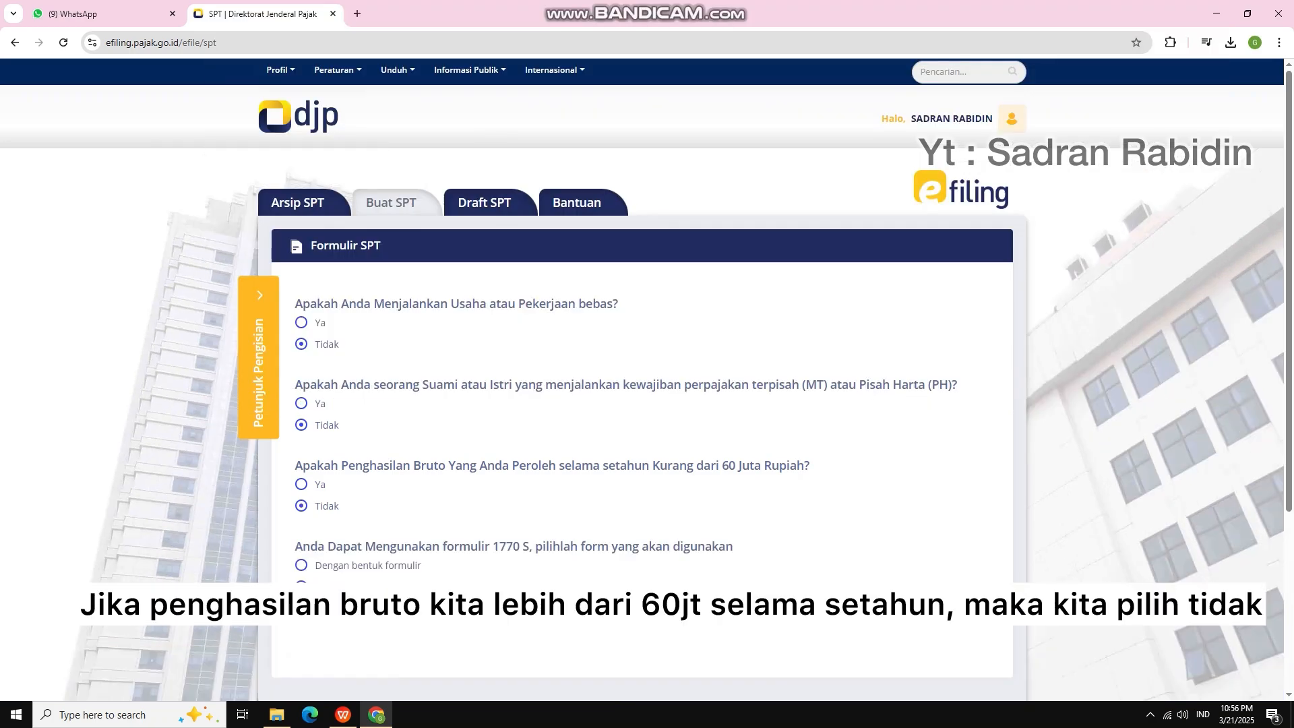
scroll(642, 377, "down", 4)
left_click(301, 360)
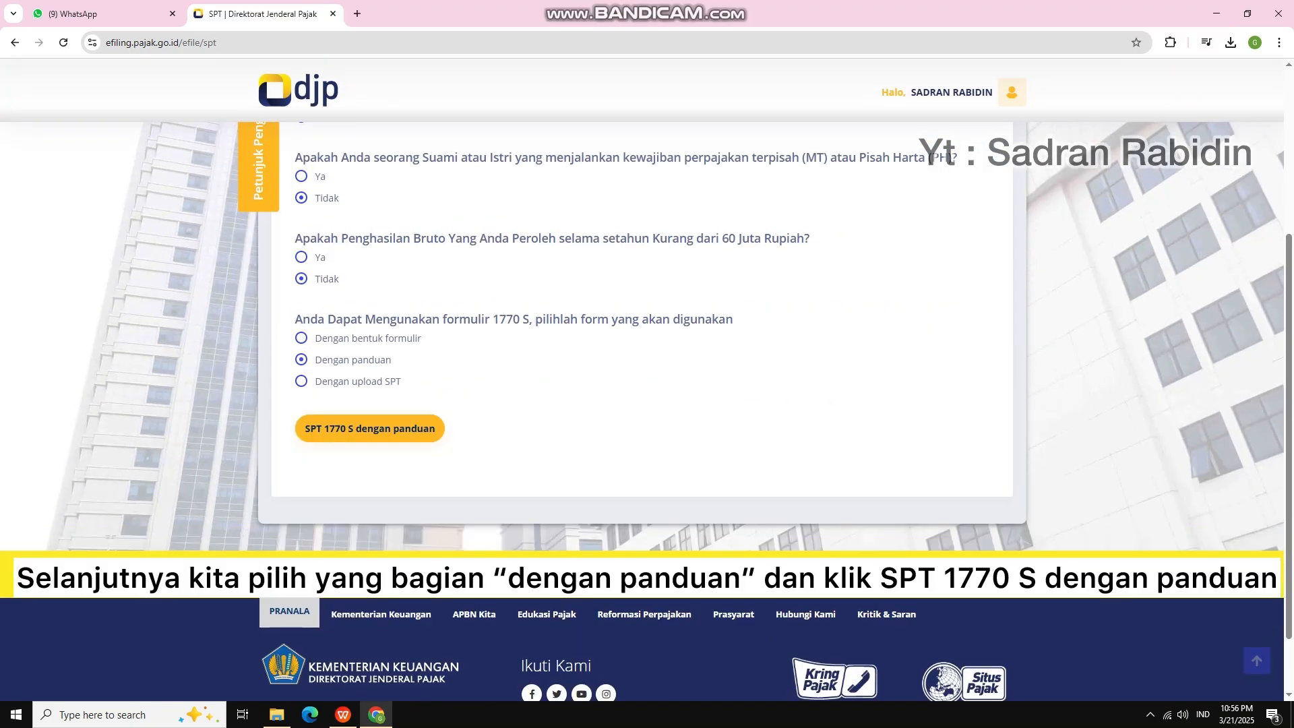
Open the guided SPT 1770 S form for tax year 2024 with Normal status and continue
left_click(369, 428)
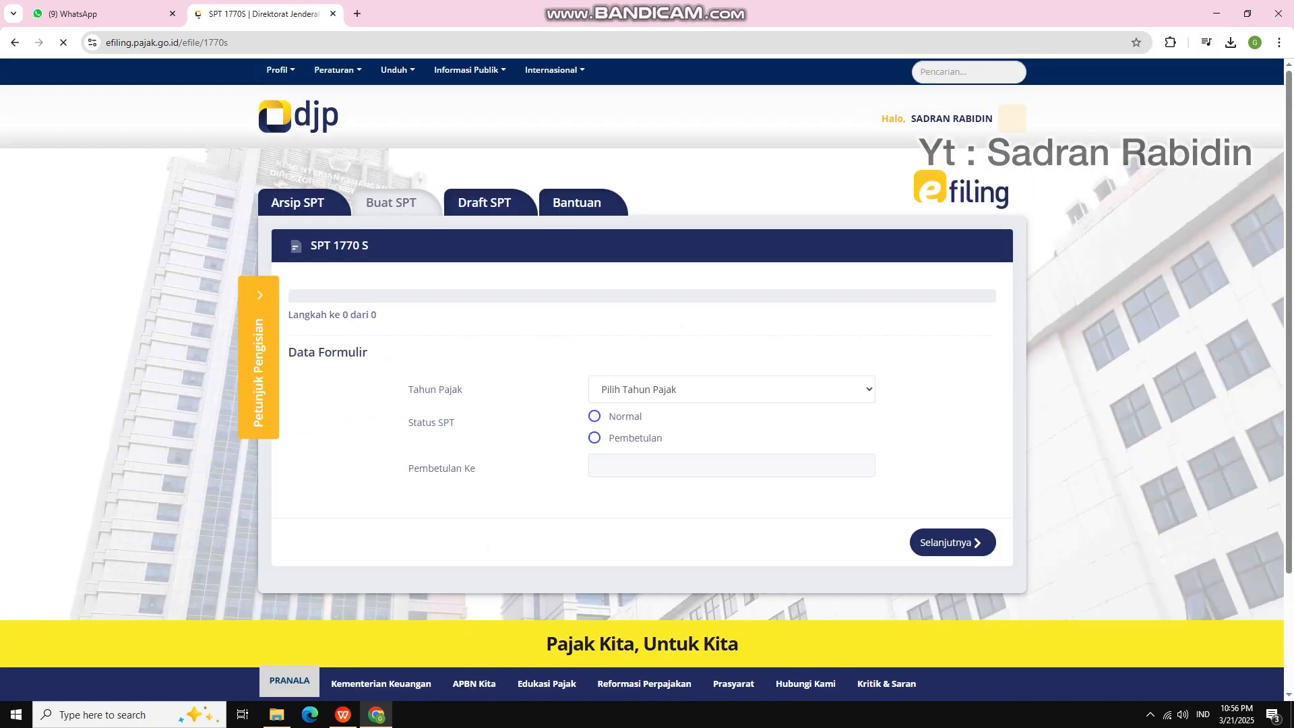
left_click(731, 389)
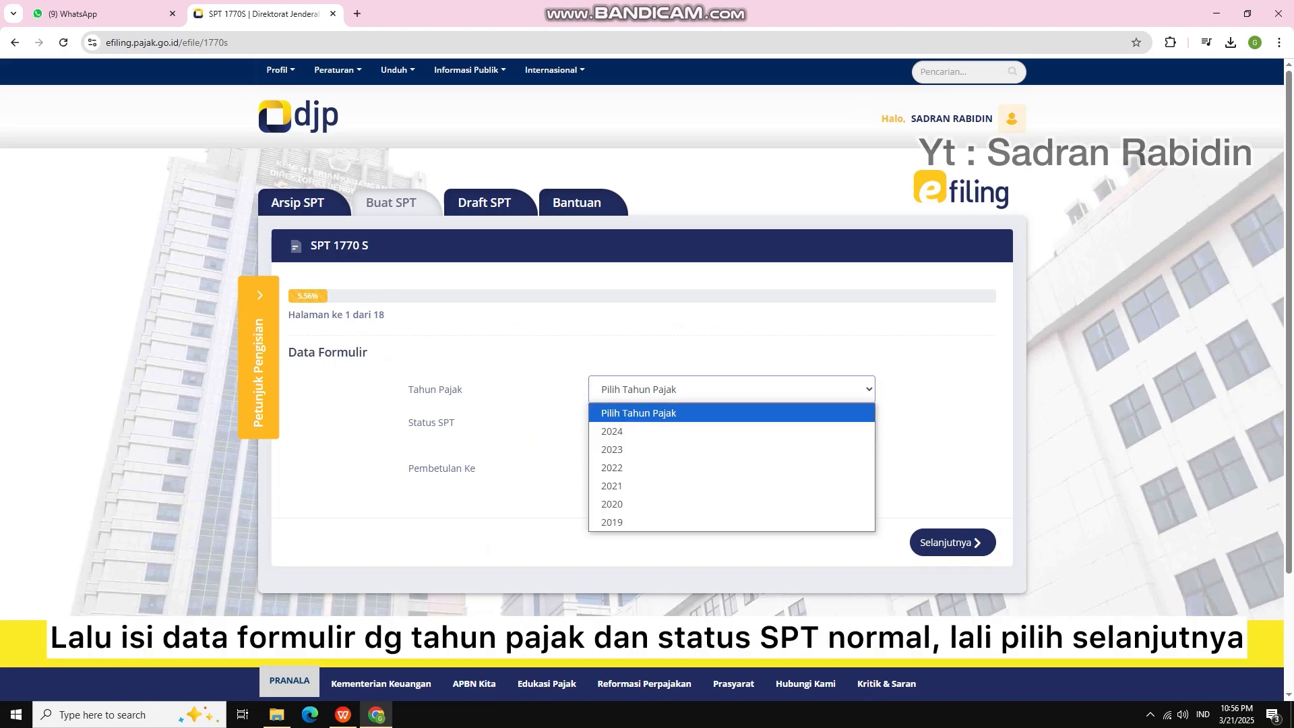
left_click(612, 430)
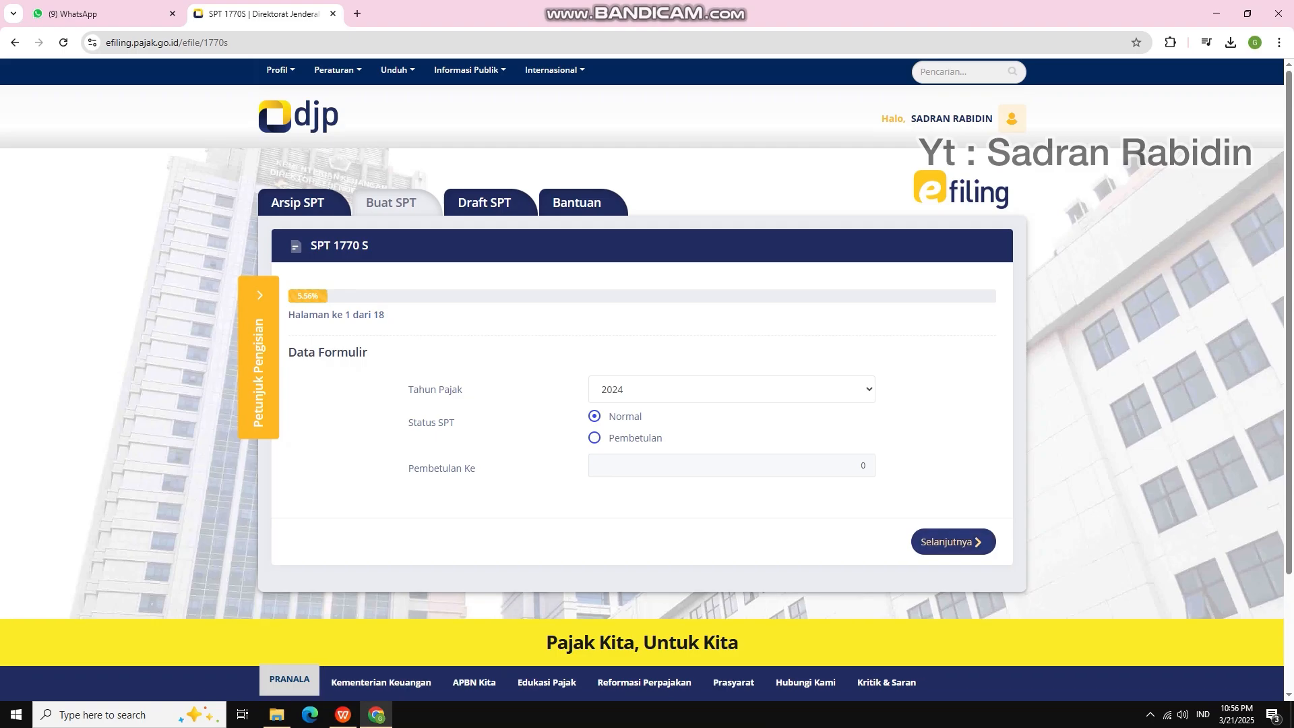
left_click(952, 542)
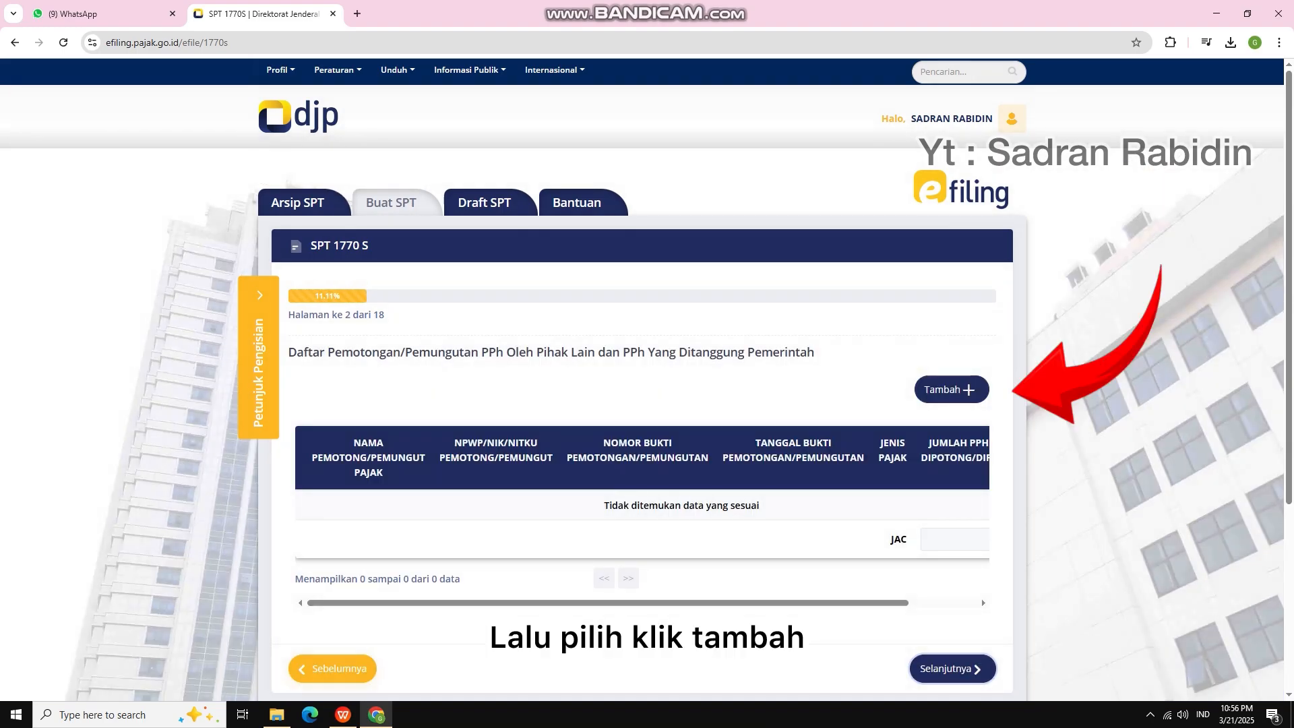
Add a Pasal 21 withholding slip with HALEYORA POWER's suggested NPWP as withholder
left_click(951, 389)
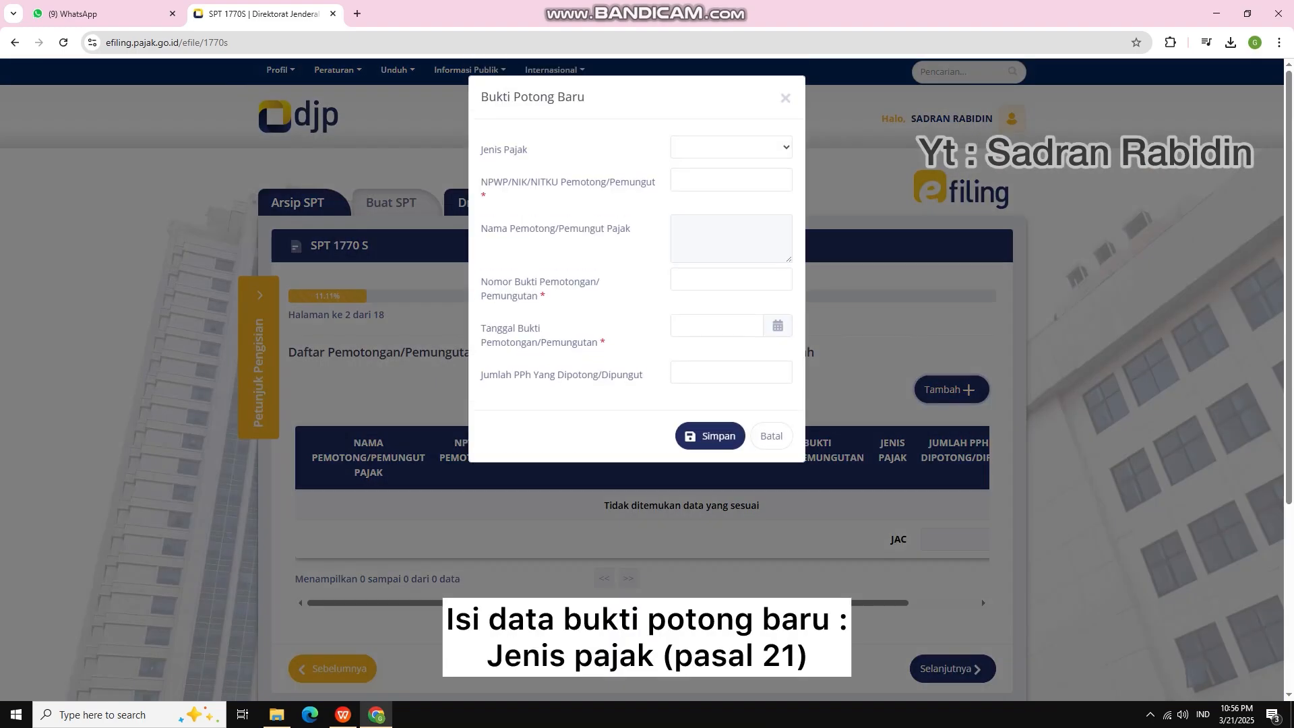
left_click(731, 147)
left_click(731, 167)
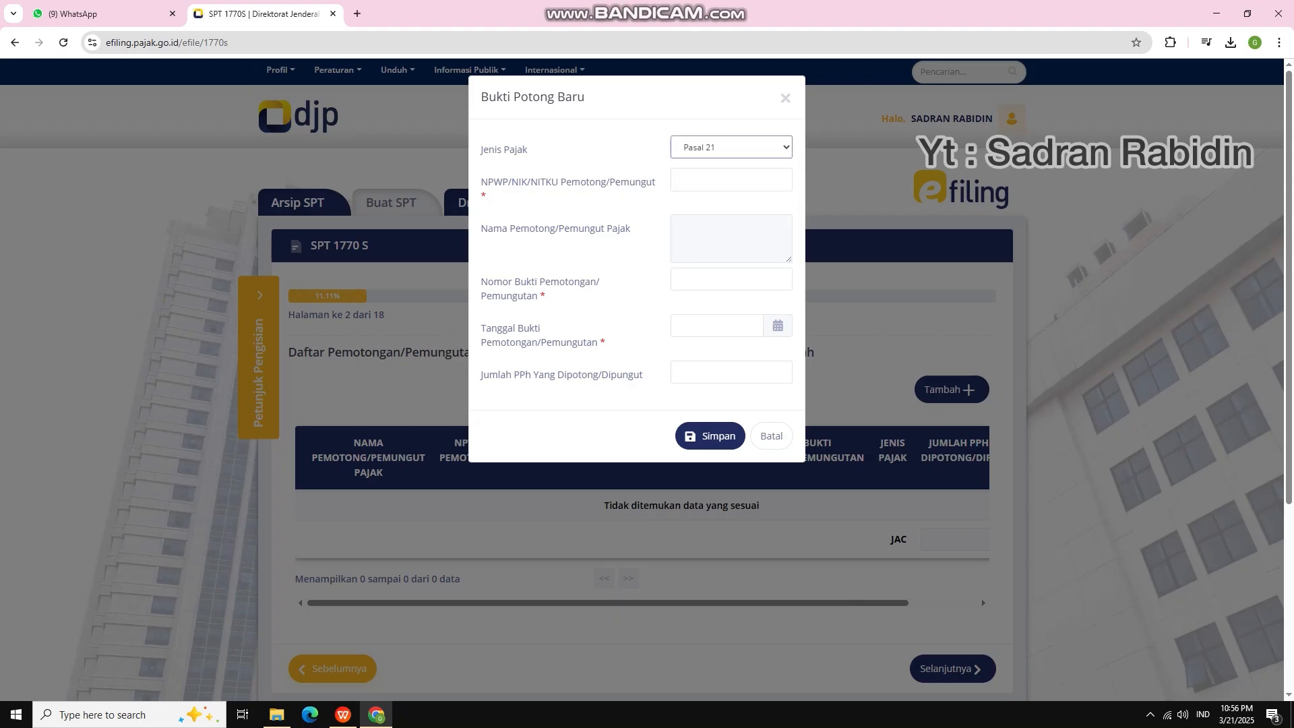
left_click(730, 179)
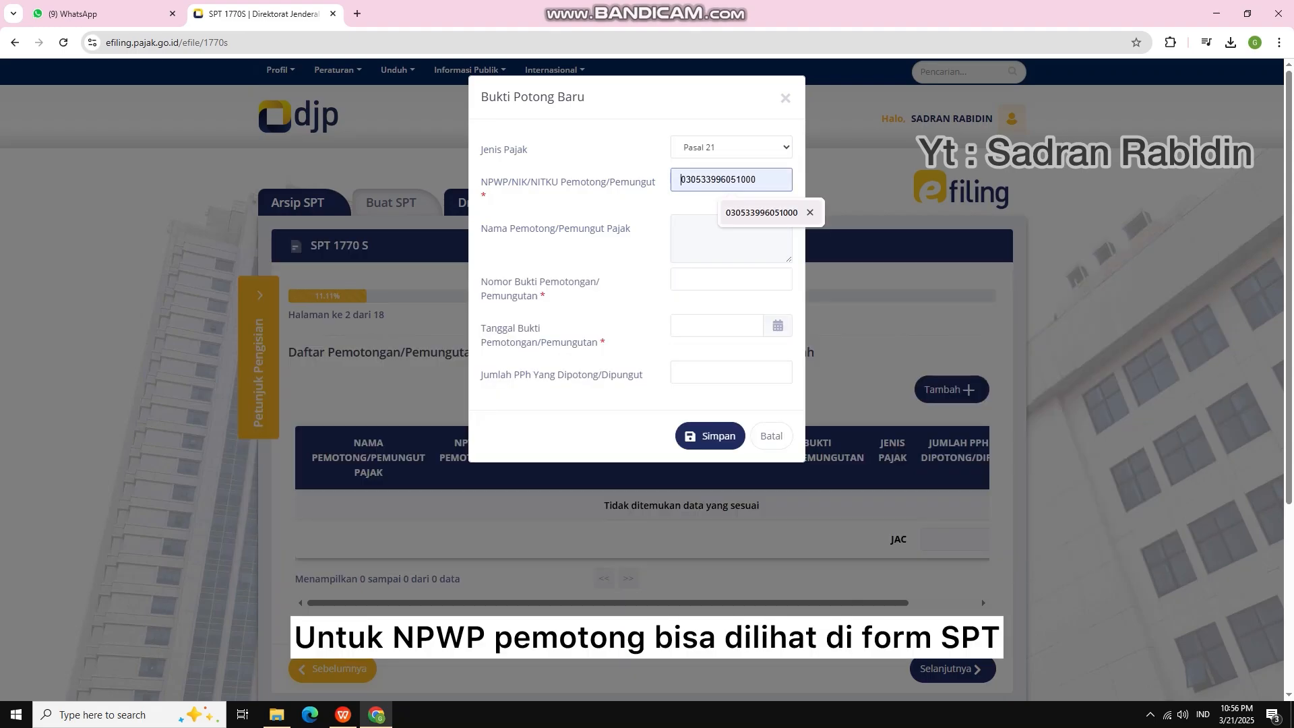
left_click(762, 213)
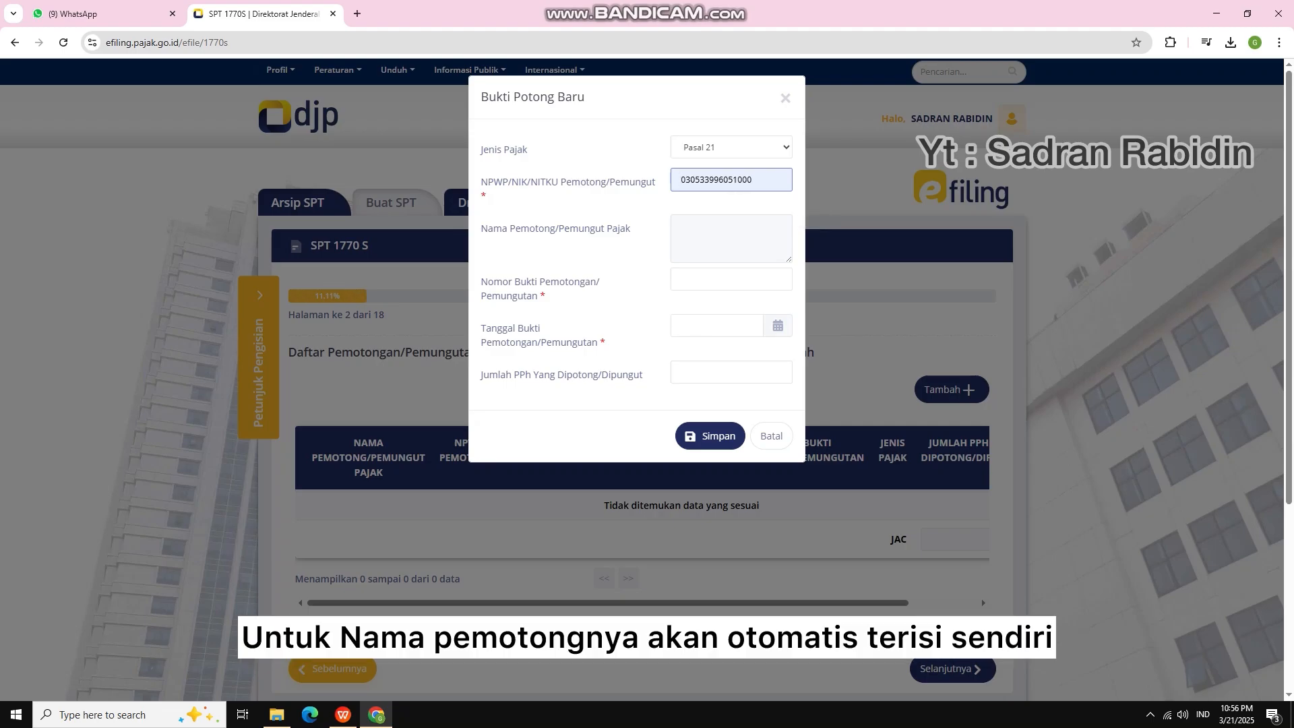
key("Tab")
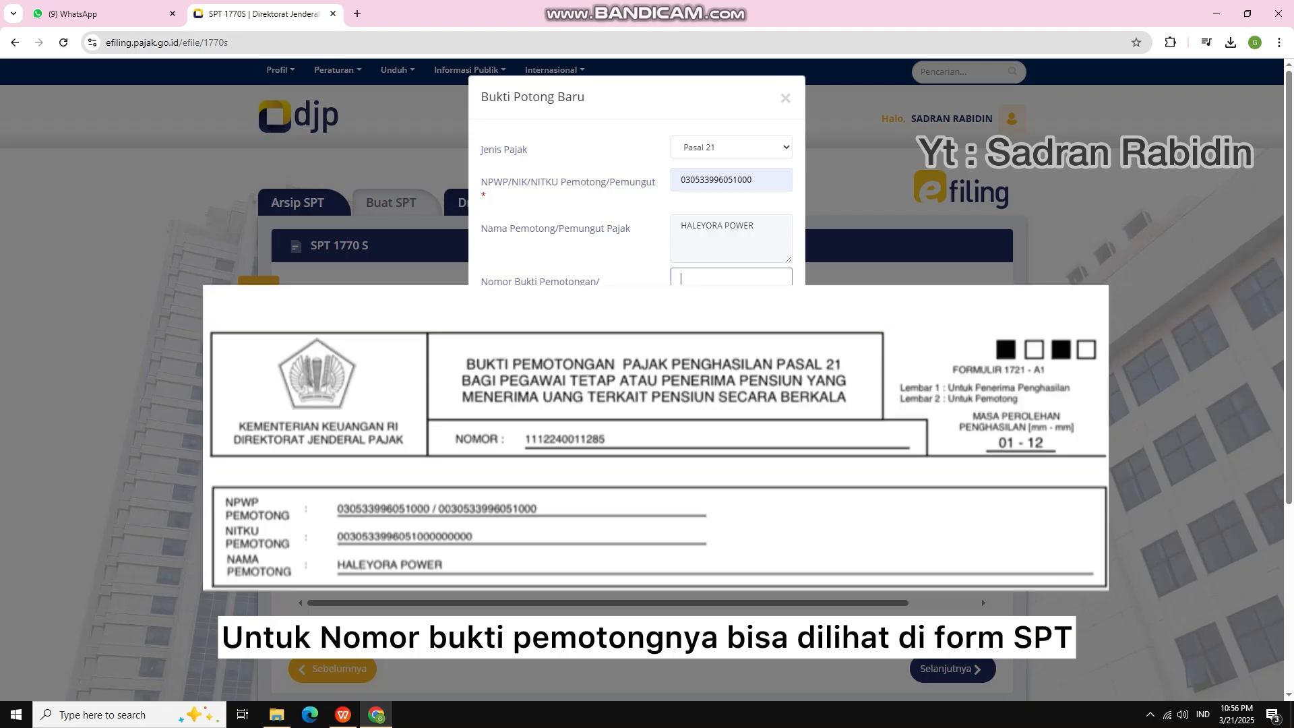
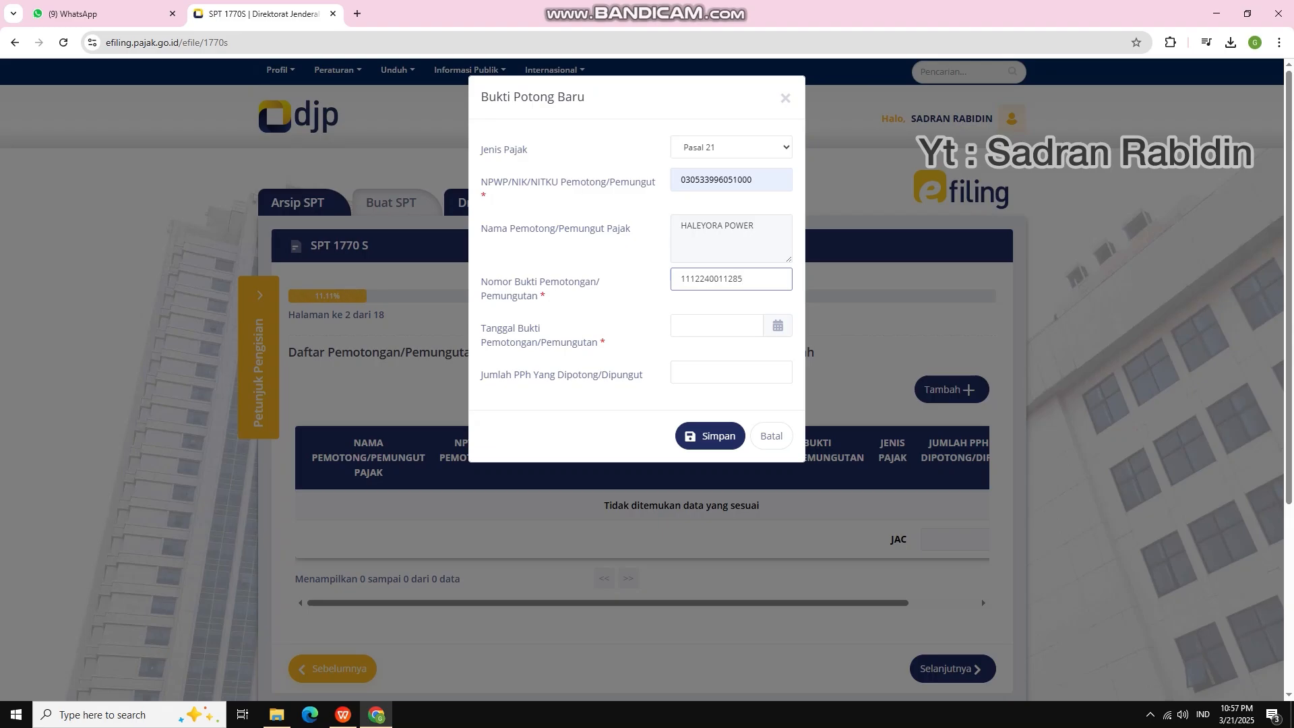
Enter the slip number, date 31-12-2024 and 1.996.700 tax withheld, then save the slip
key("Tab")
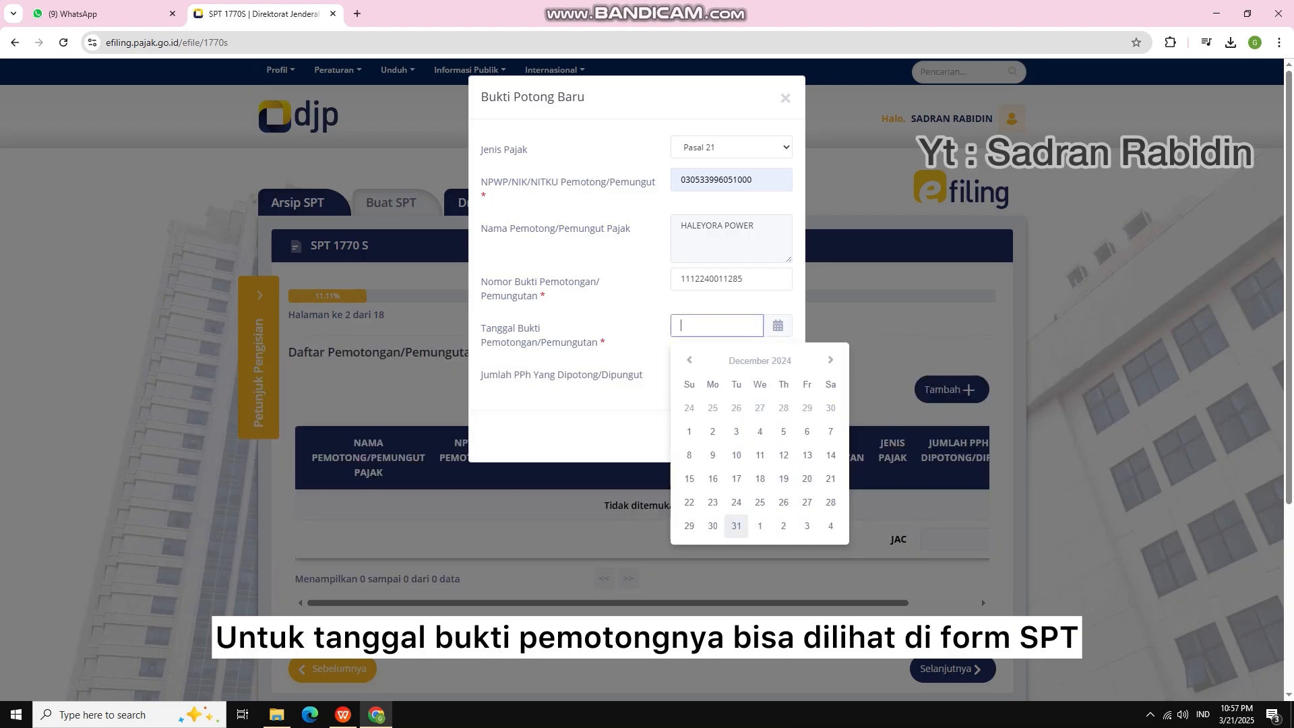
left_click(736, 525)
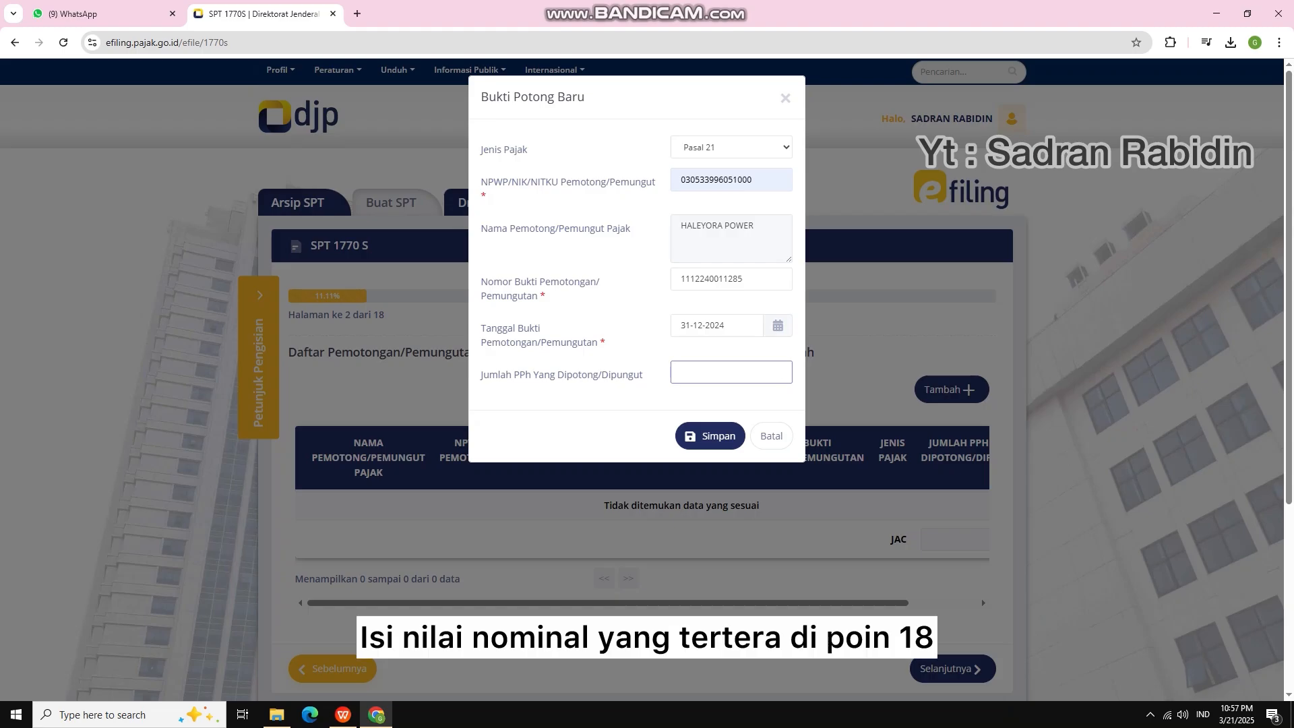
type("996.700")
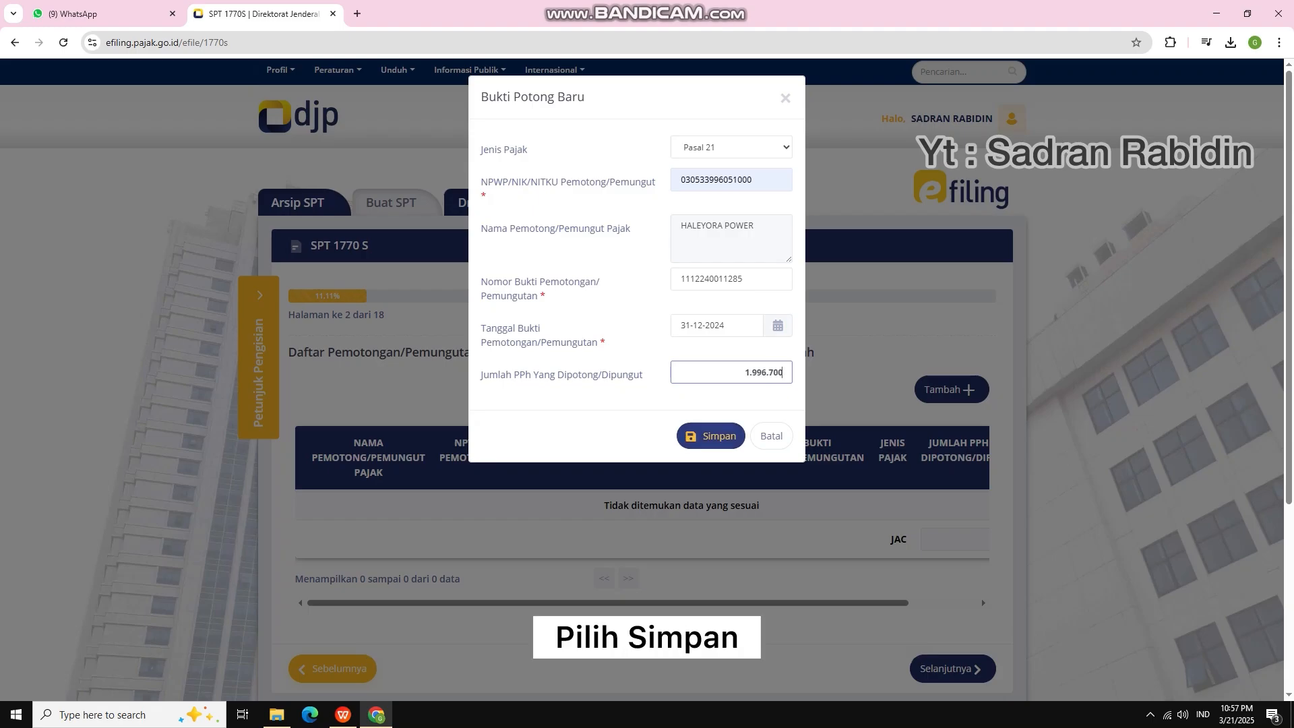
left_click(710, 436)
scroll(641, 380, "down", 4)
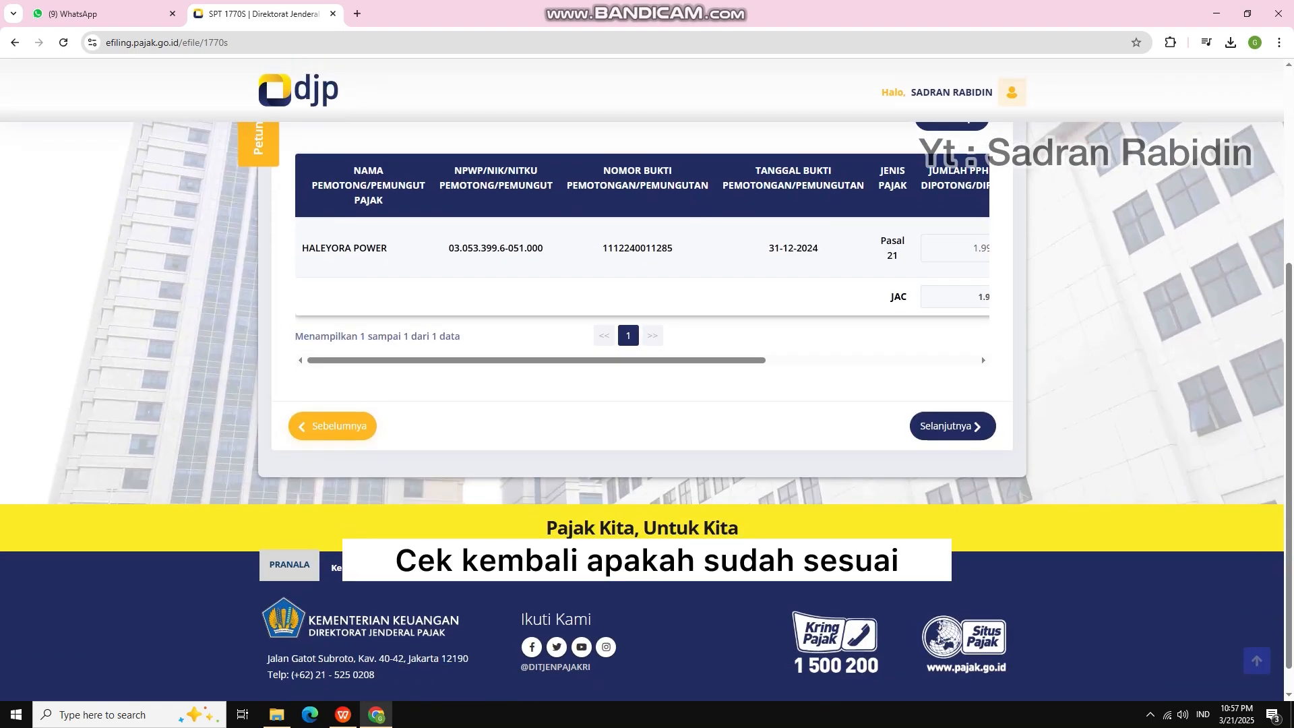
left_click(982, 360)
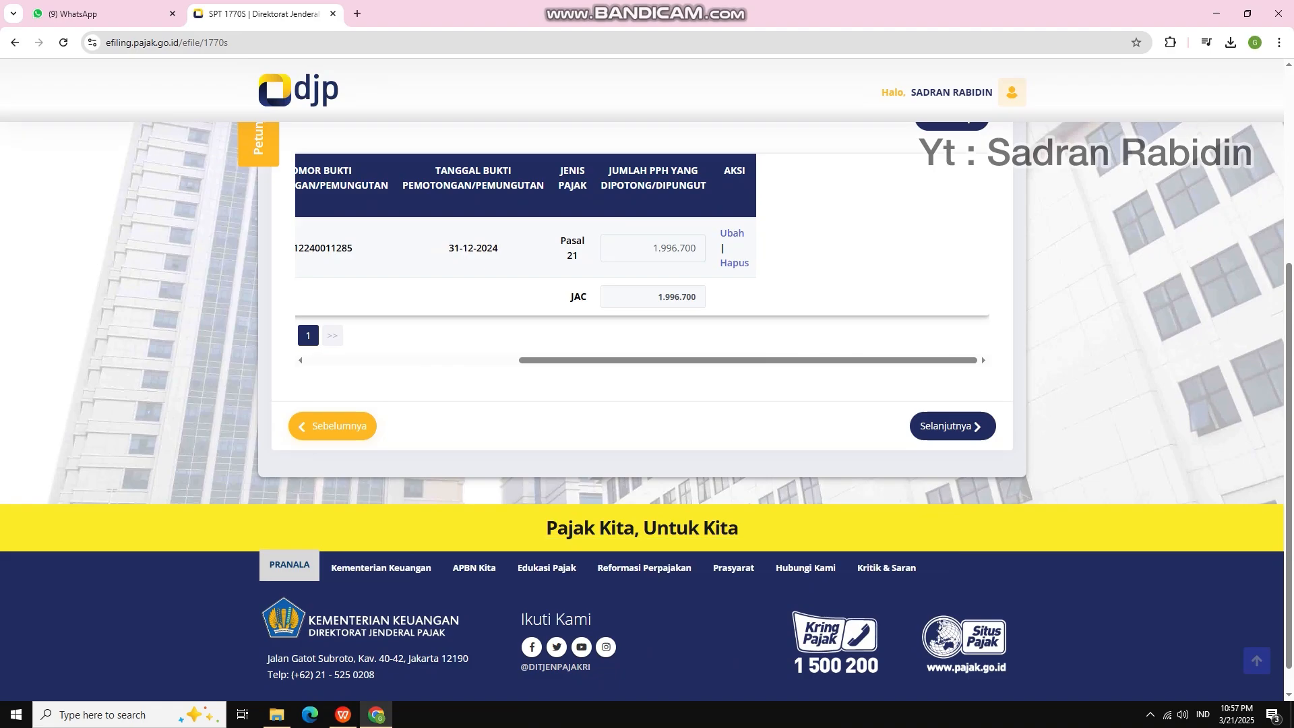
Continue to page 3 of 18 for domestic employment net income
left_click(952, 426)
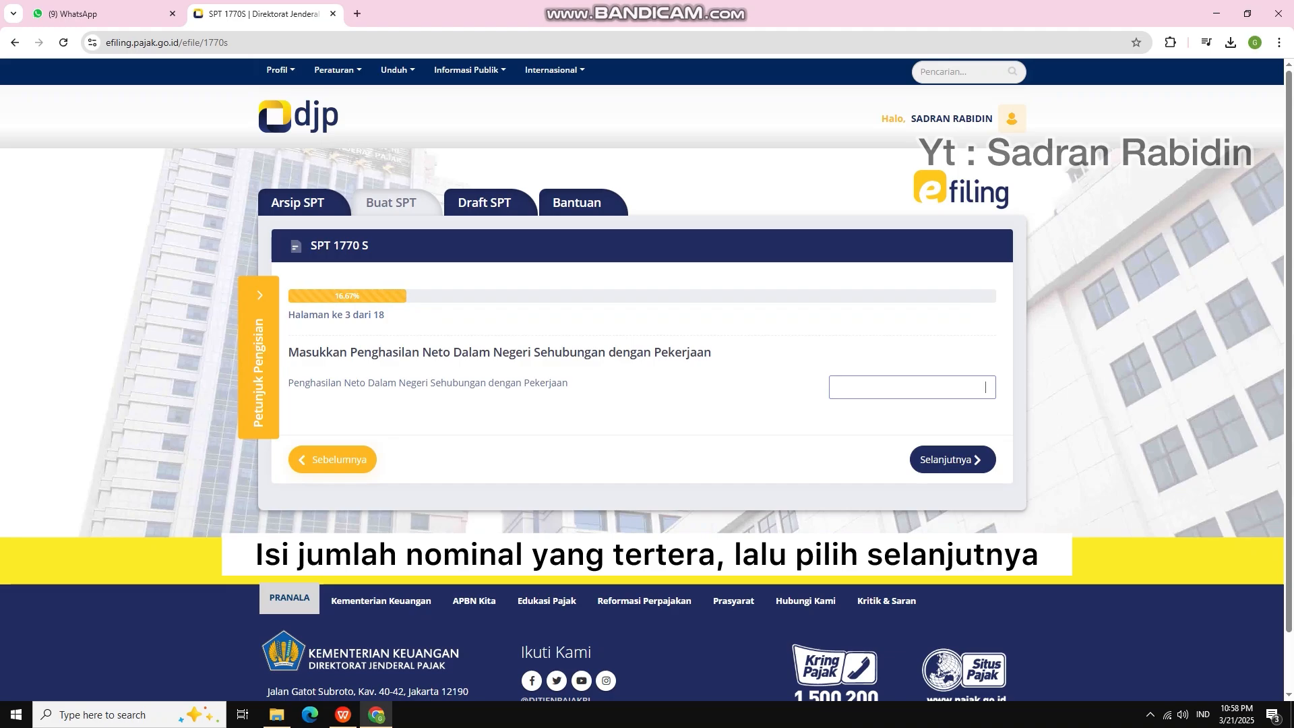
Enter 93.934.914 net employment income and answer No to other domestic, foreign and non-taxable income
type("3934914")
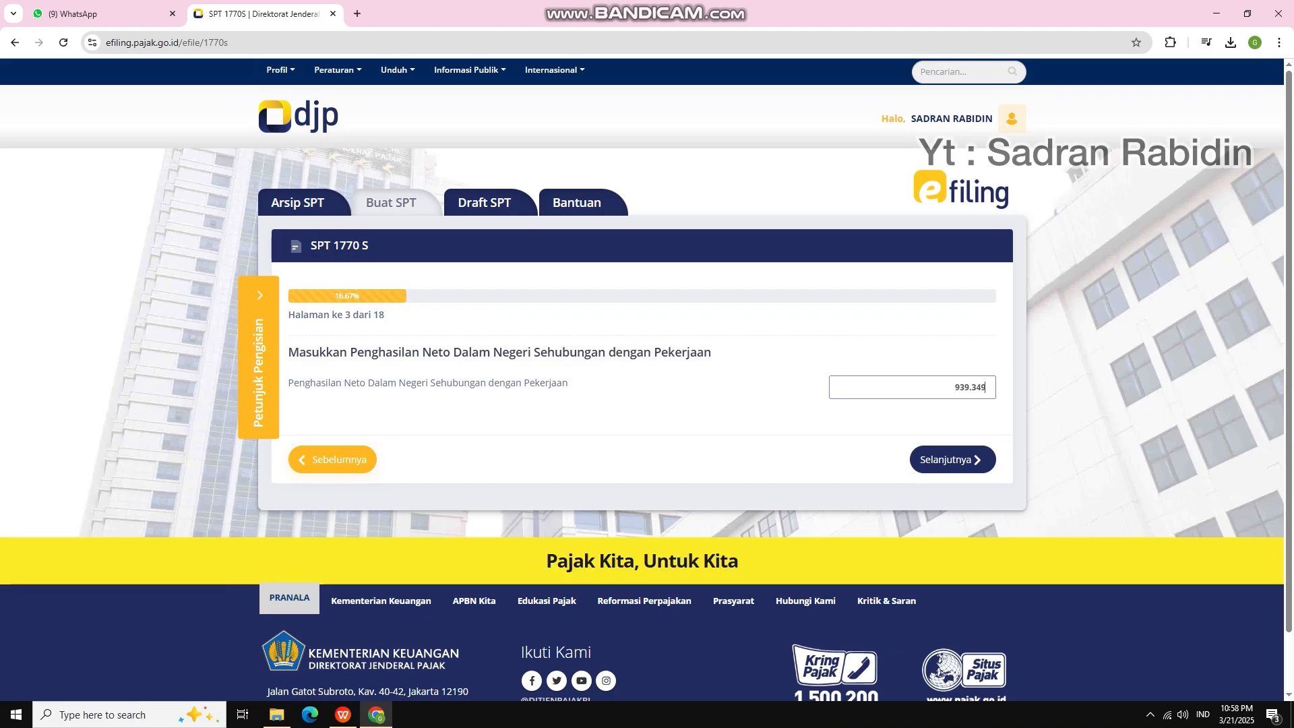
left_click(952, 459)
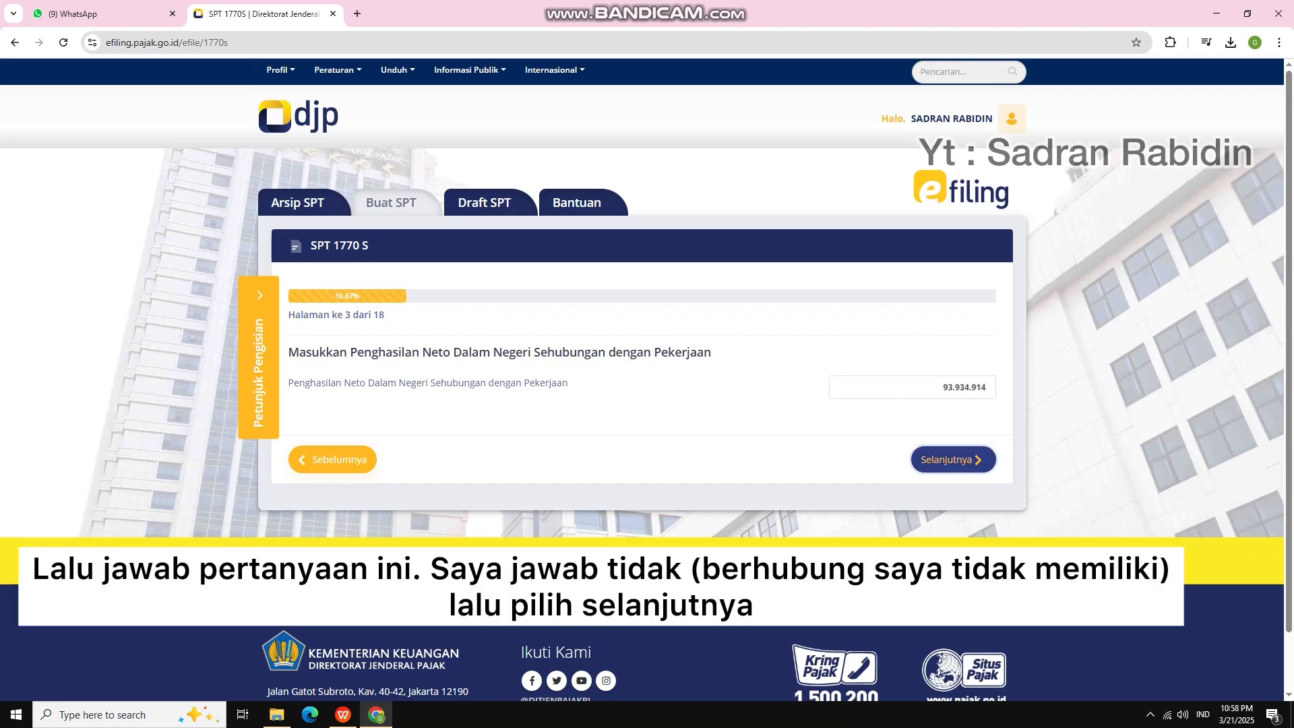
left_click(295, 405)
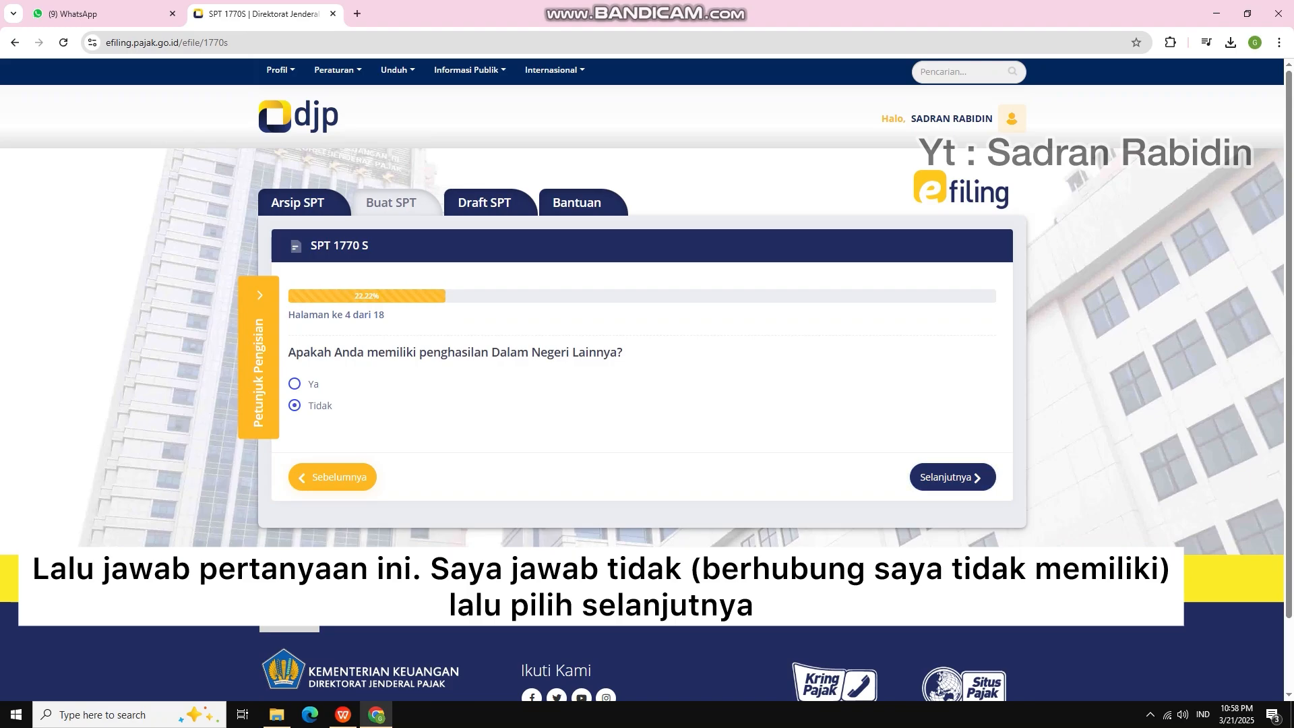
left_click(952, 476)
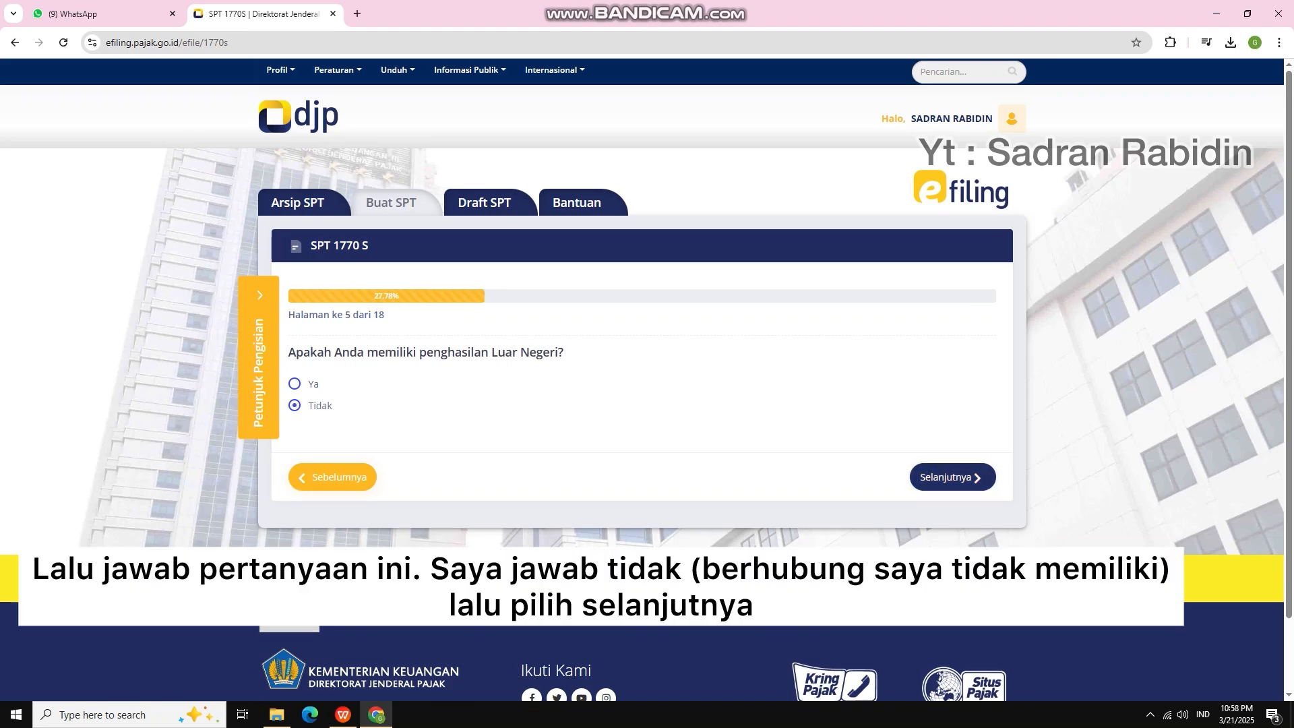
left_click(951, 477)
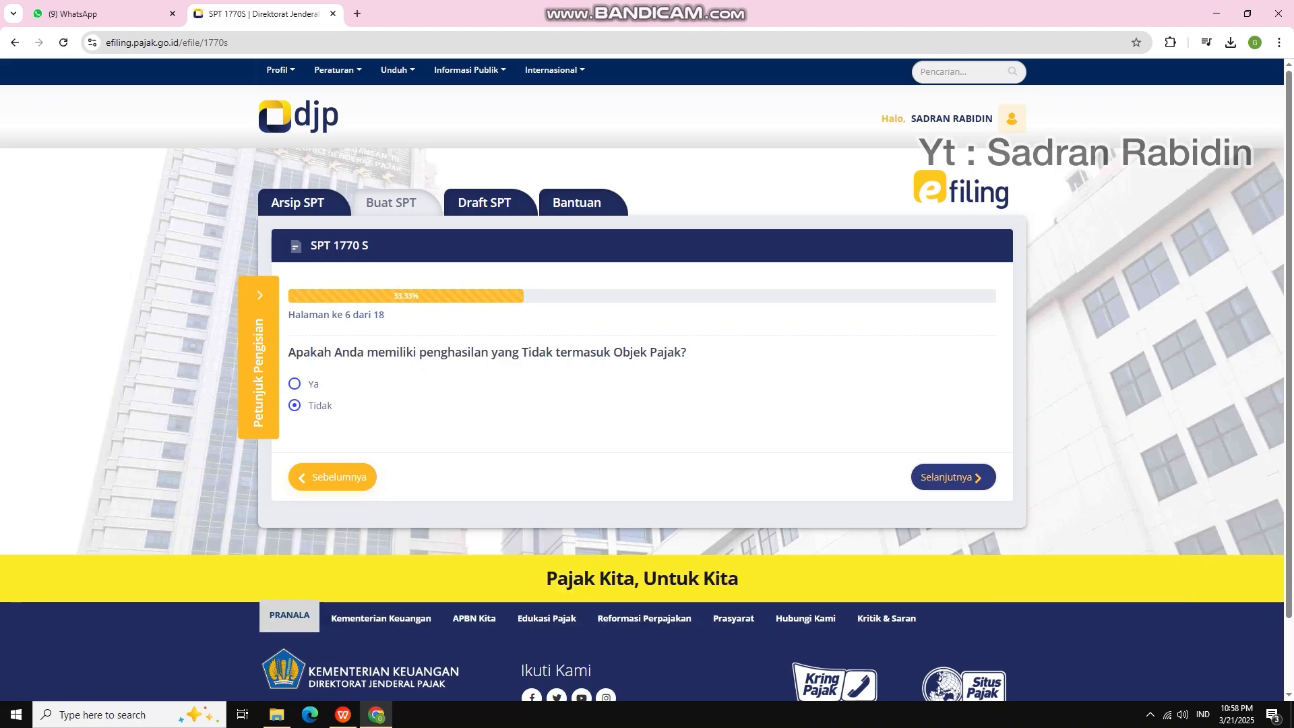
left_click(952, 477)
left_click(952, 476)
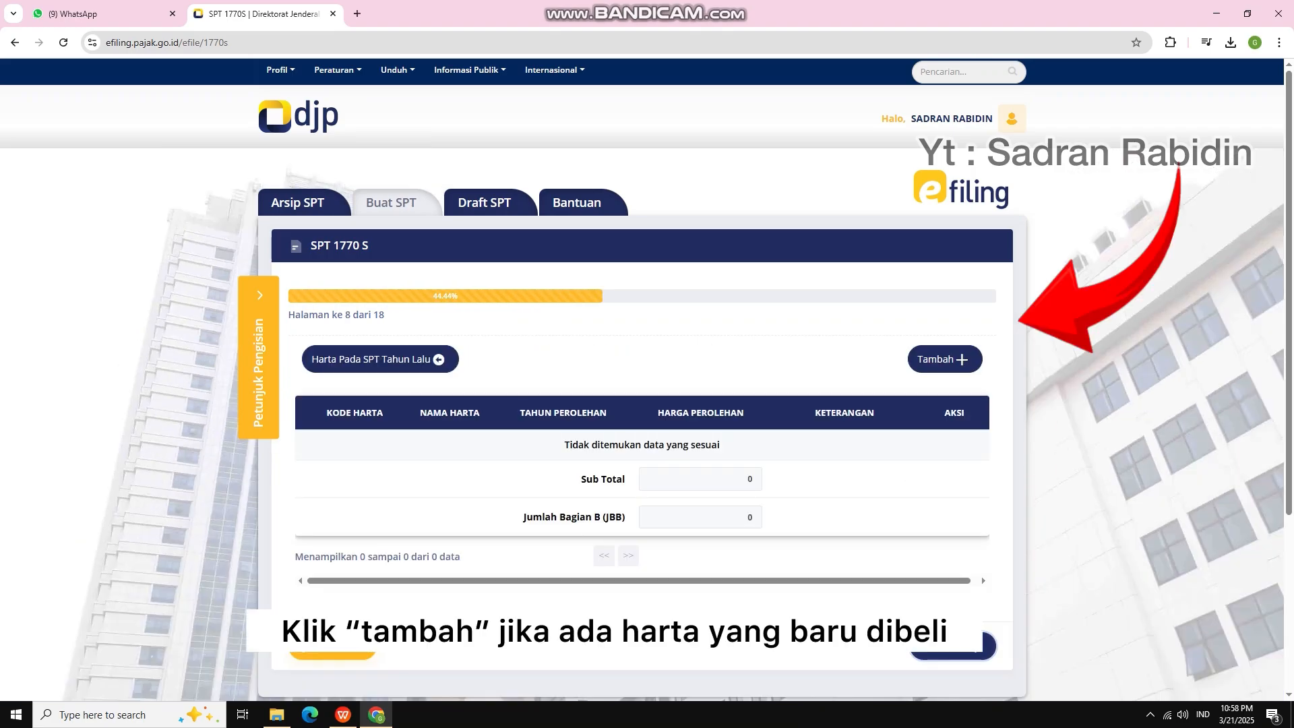
Import last year's asset 012 GAJI (acquired 2023, 80.313.279) into the page 8 asset list
scroll(641, 379, "down", 1)
scroll(641, 380, "up", 1)
left_click(380, 358)
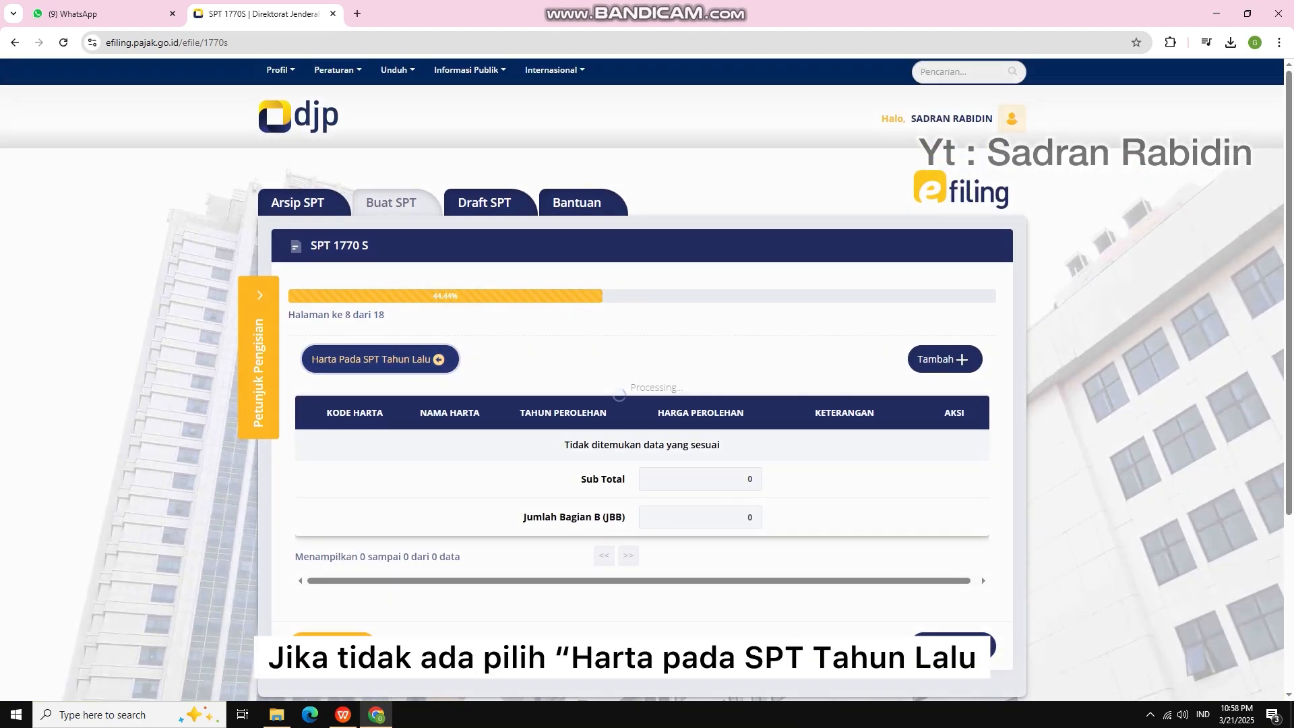
scroll(981, 523, "down", 1)
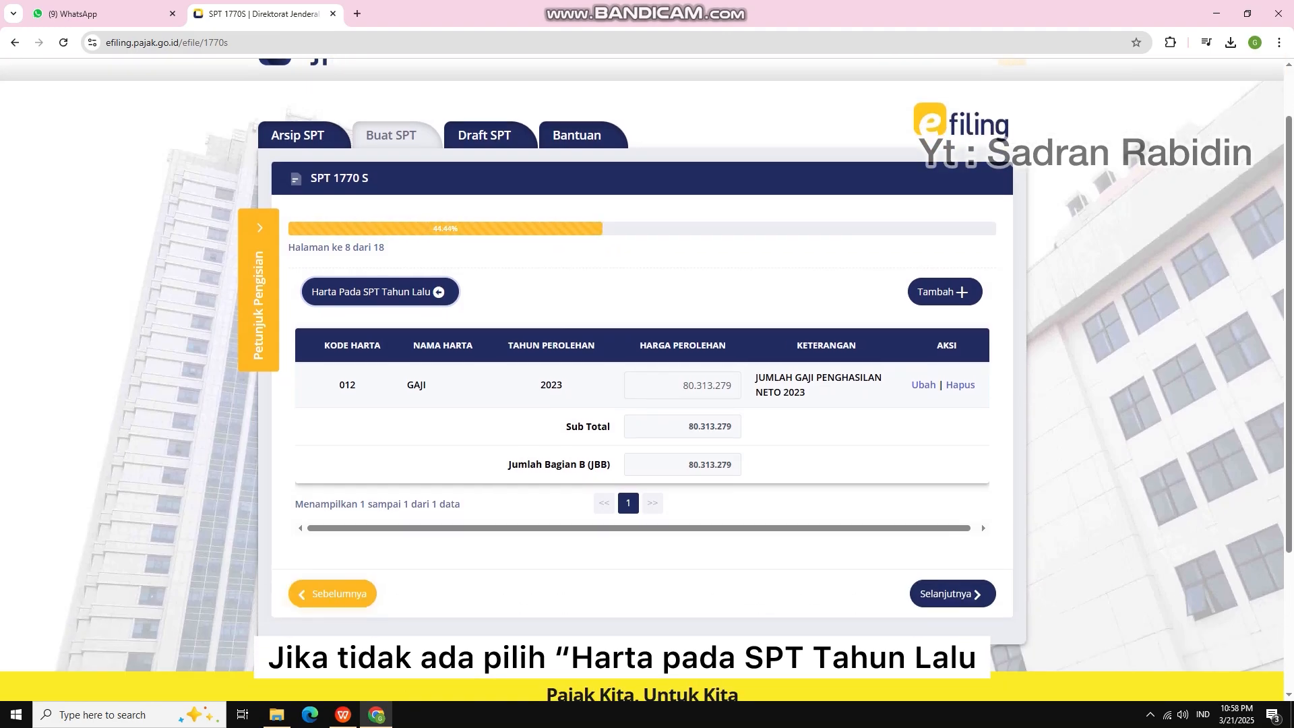
scroll(641, 379, "down", 1)
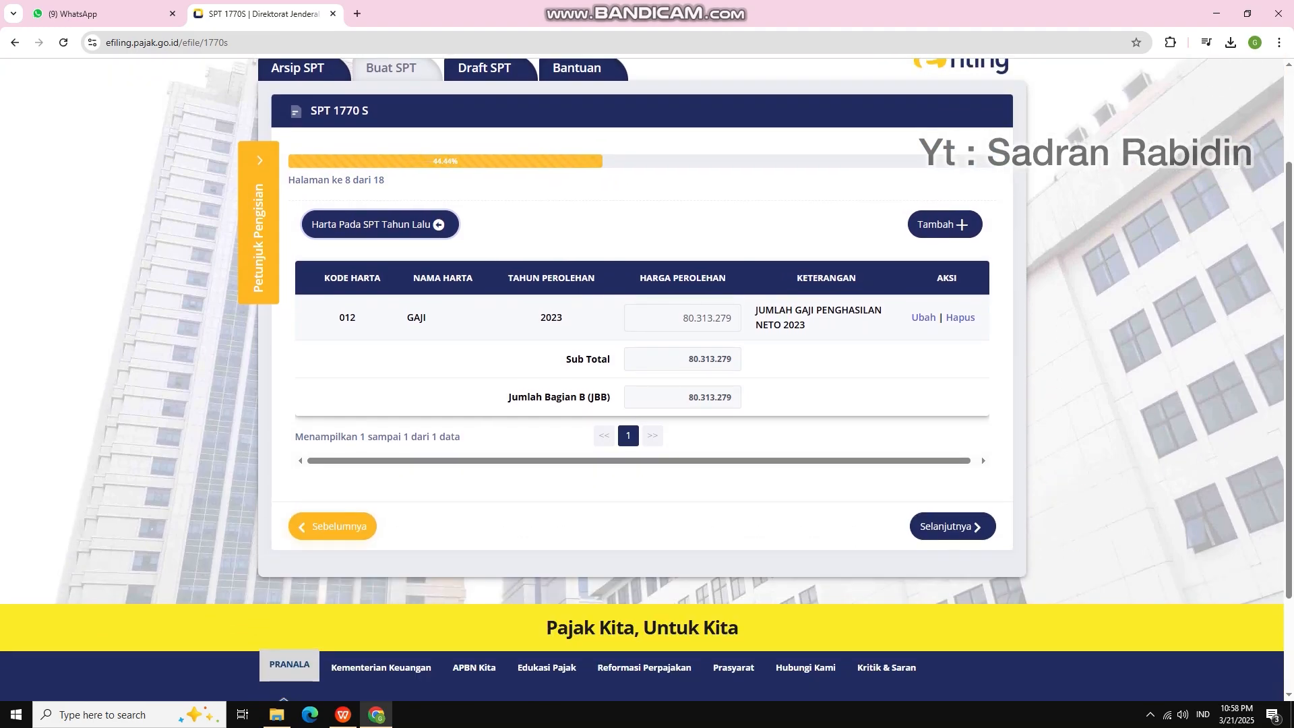
Answer No to the debts, dependents and zakat questions
left_click(953, 526)
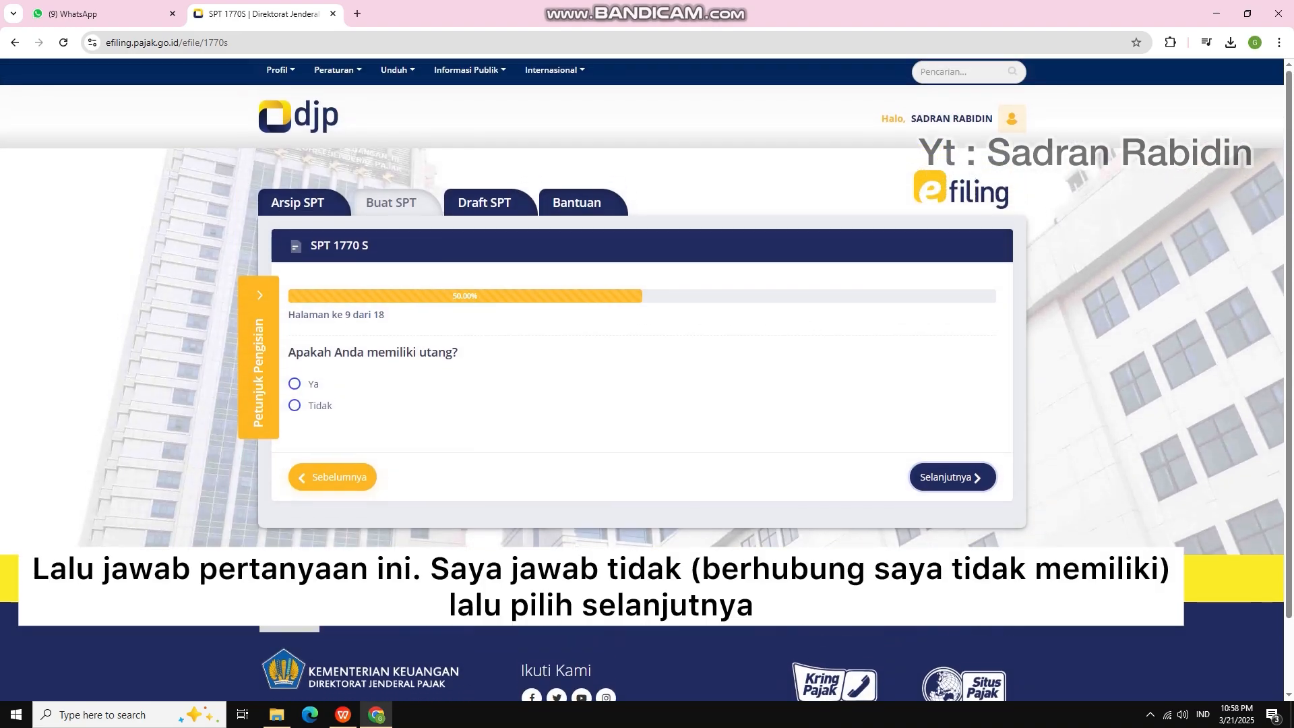
left_click(294, 405)
left_click(952, 477)
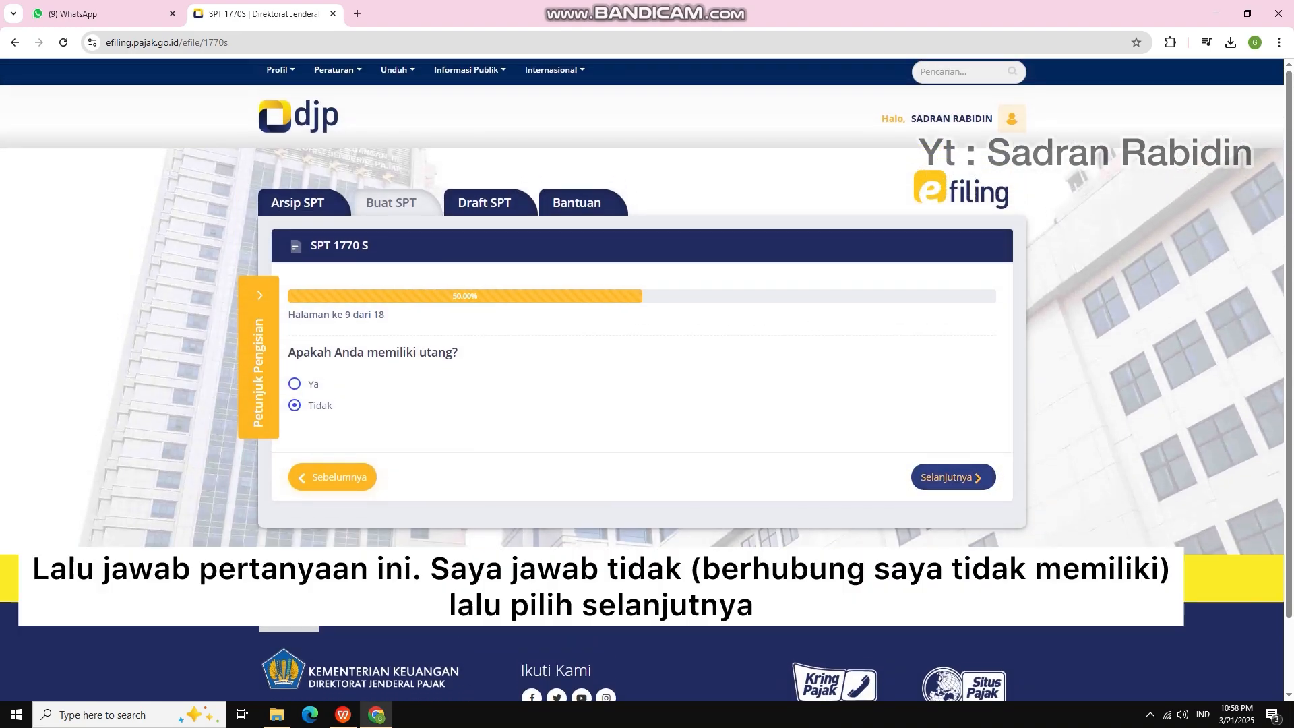
left_click(295, 405)
left_click(952, 476)
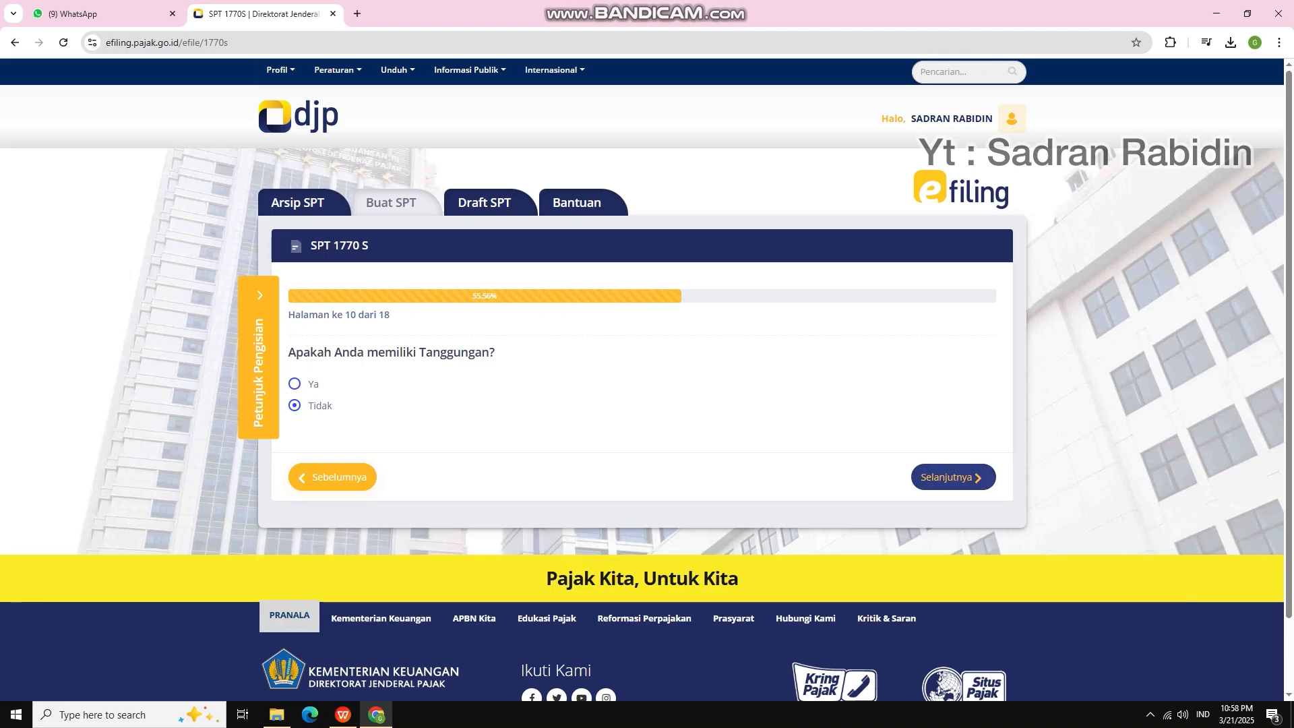
left_click(295, 405)
left_click(953, 477)
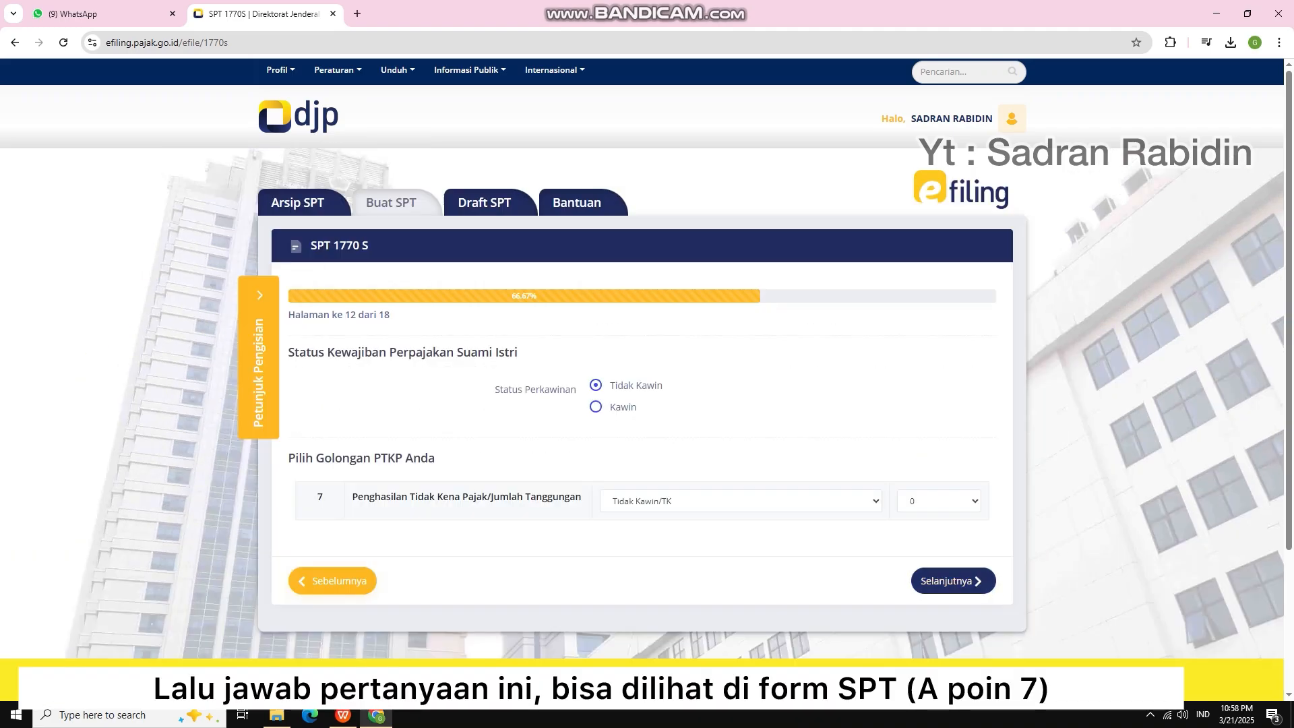
Keep PTKP status TK/0, answer No to PPh Pasal 24, and pass the Pasal 25 page
left_click(952, 580)
left_click(295, 405)
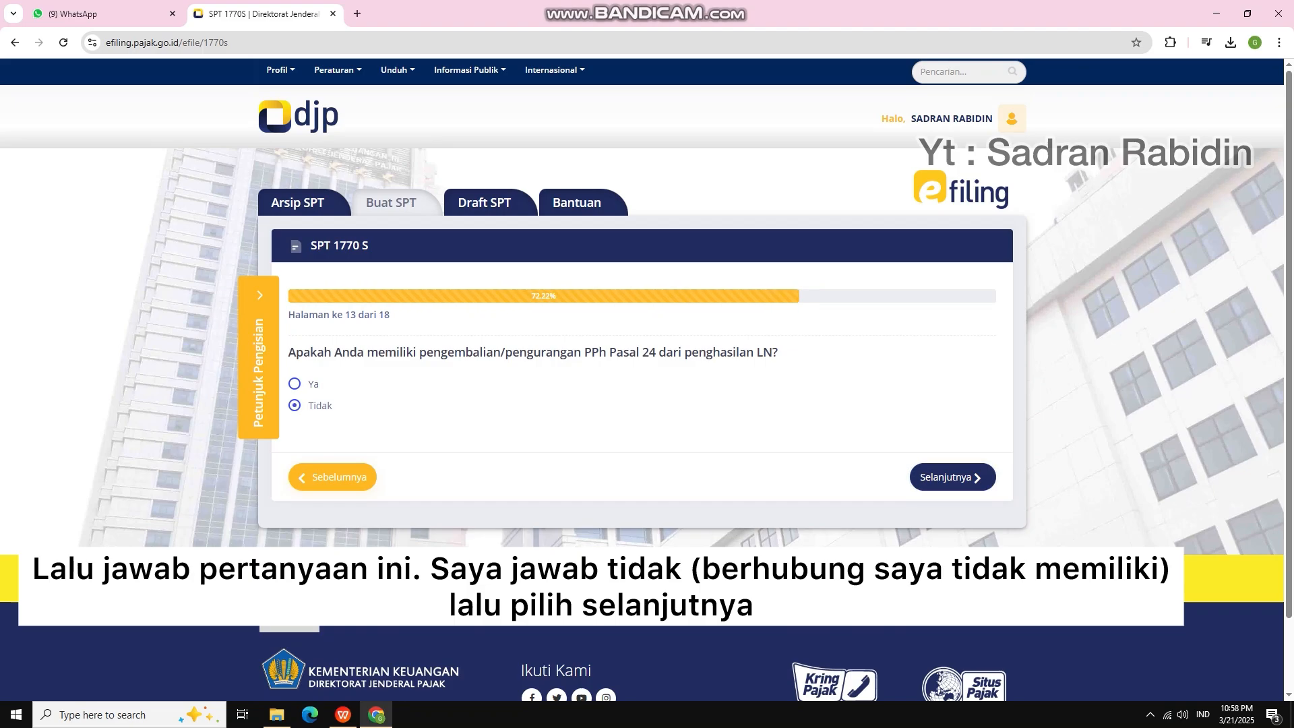
left_click(953, 477)
left_click(952, 551)
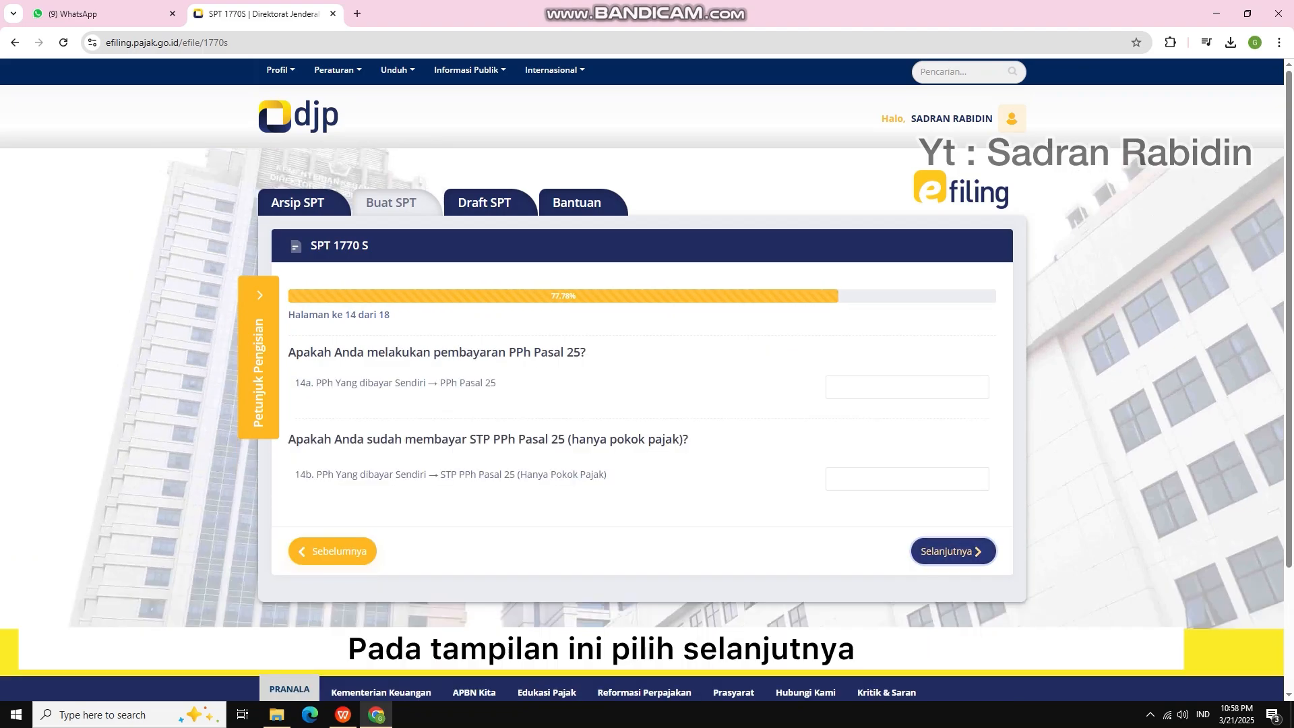
scroll(647, 377, "down", 5)
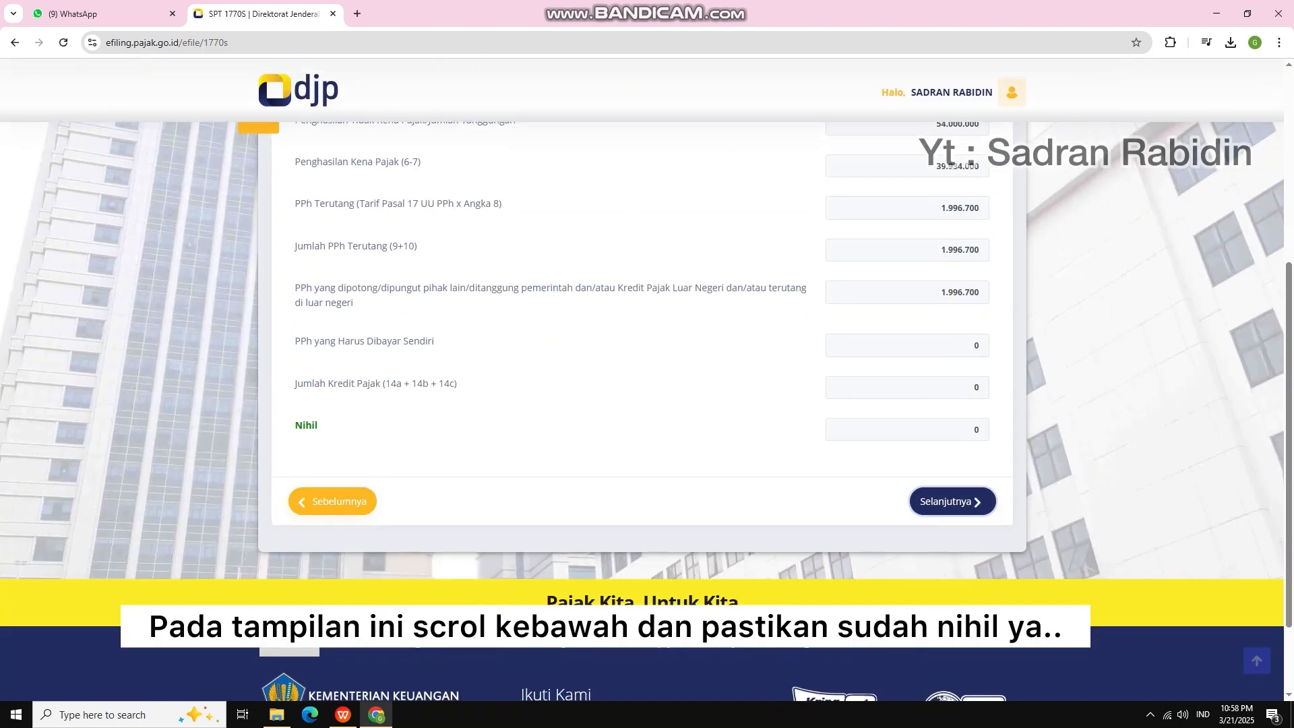
Review the tax calculation to confirm a Nihil balance of 0 and move on
scroll(647, 378, "up", 4)
scroll(647, 378, "down", 5)
scroll(647, 377, "up", 5)
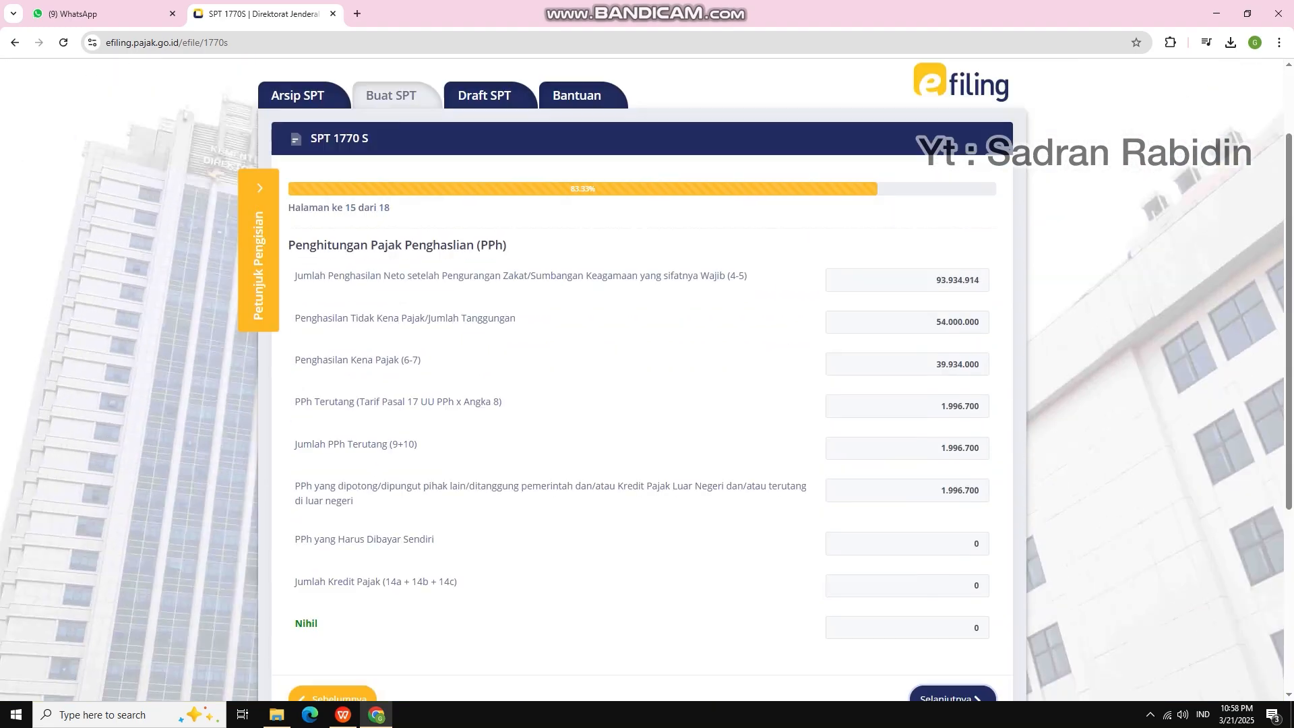
scroll(646, 377, "down", 5)
scroll(646, 377, "up", 4)
scroll(647, 377, "down", 1)
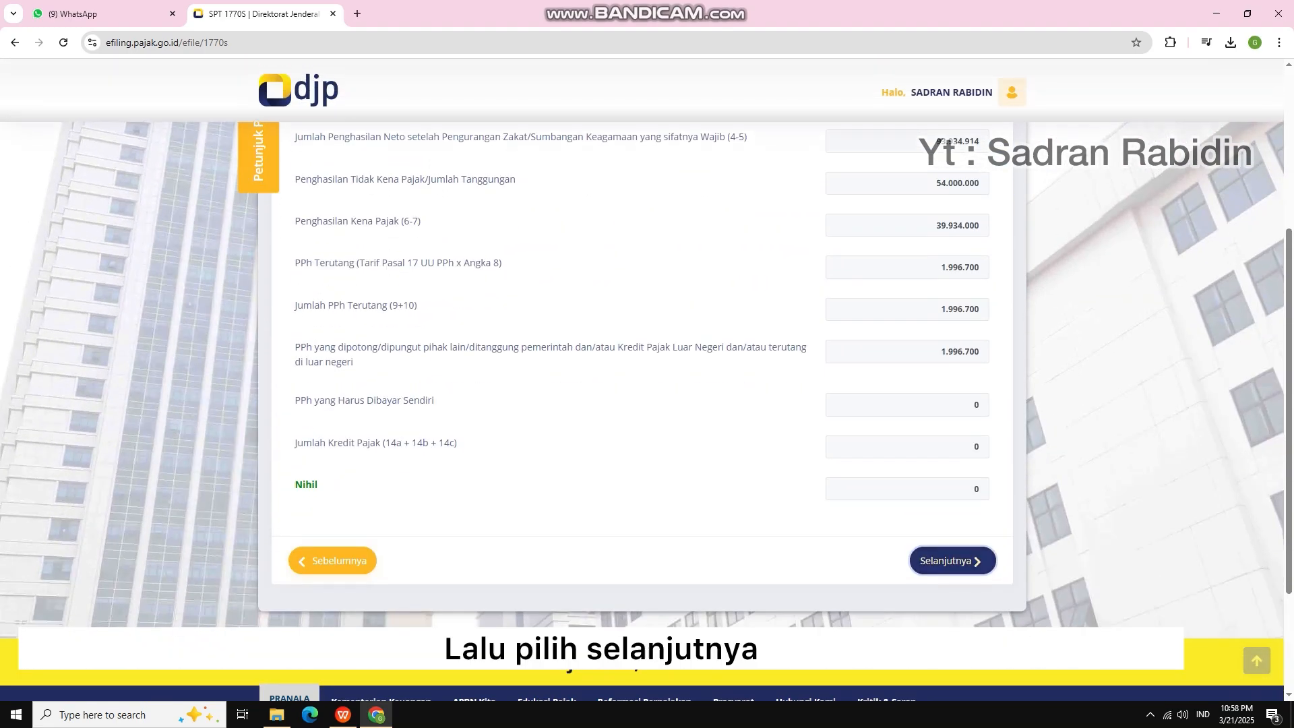
left_click(952, 560)
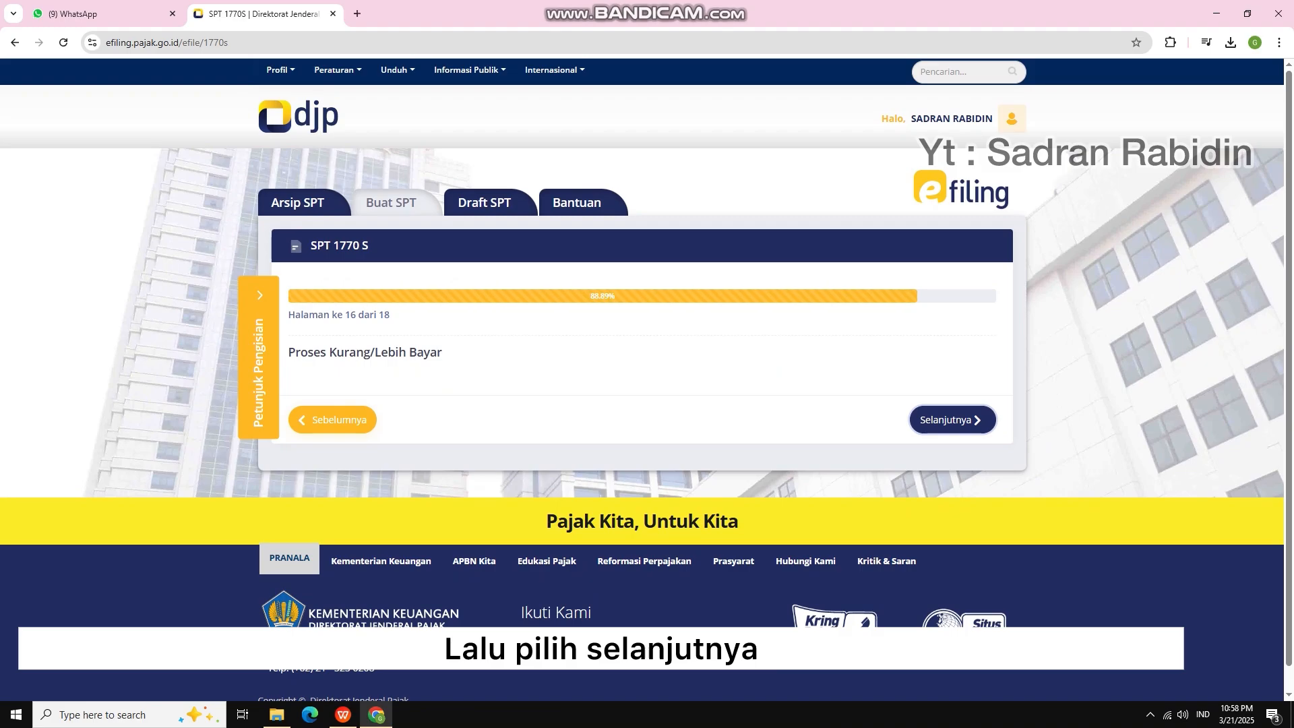
Agree to the Setuju truthfulness declaration and reach the final 2024 1770S summary
left_click(951, 419)
left_click(608, 393)
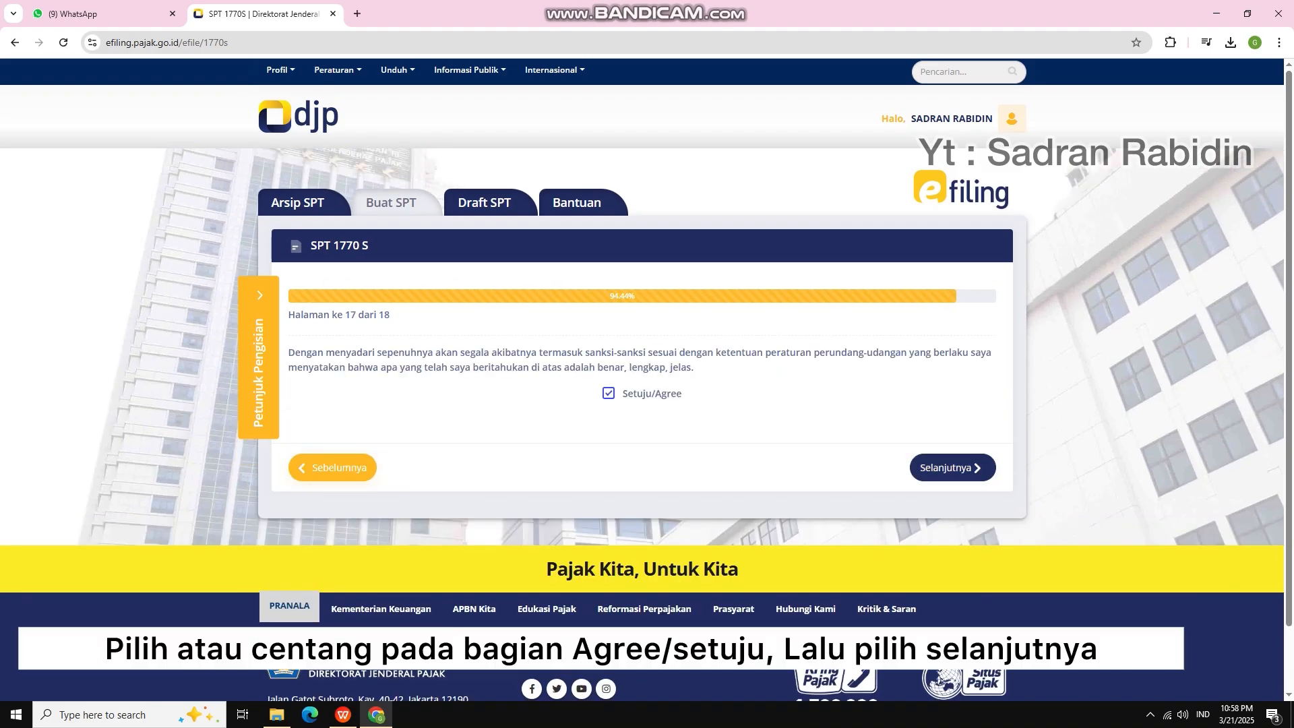
left_click(952, 467)
Request the submission verification code via the Email option and acknowledge the success notice
scroll(647, 377, "down", 2)
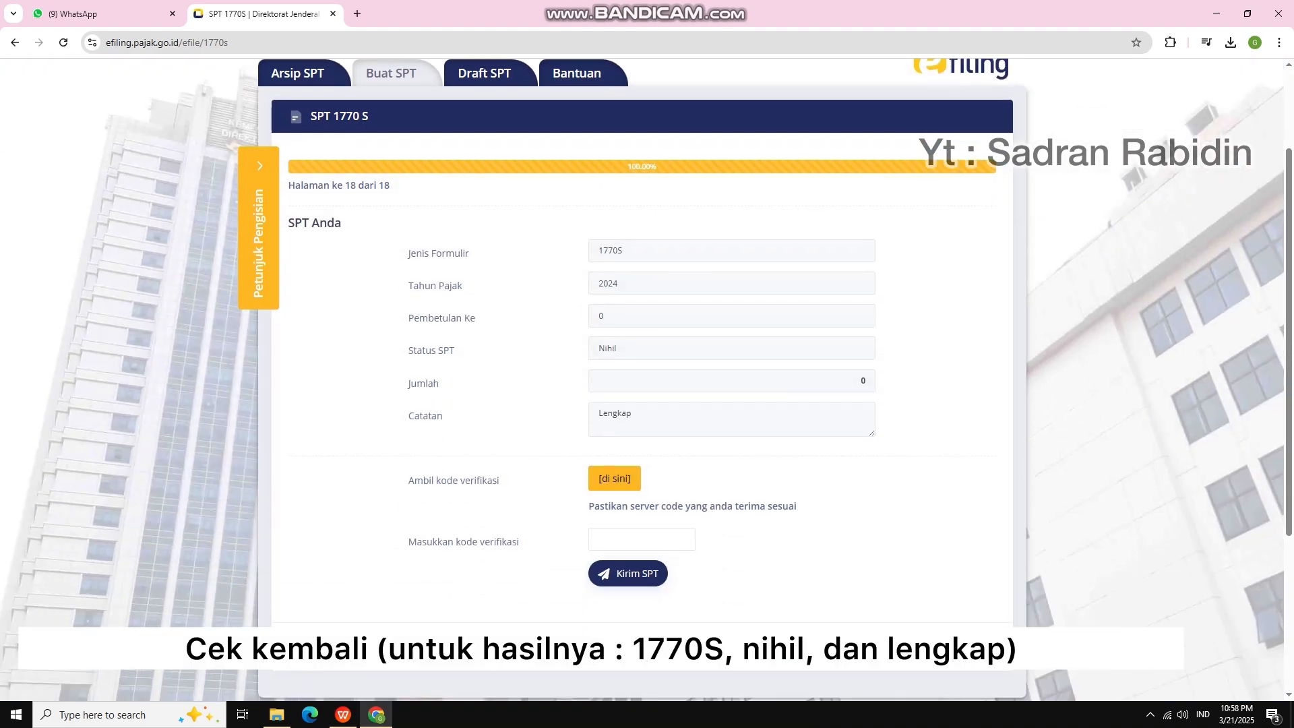
left_click(614, 478)
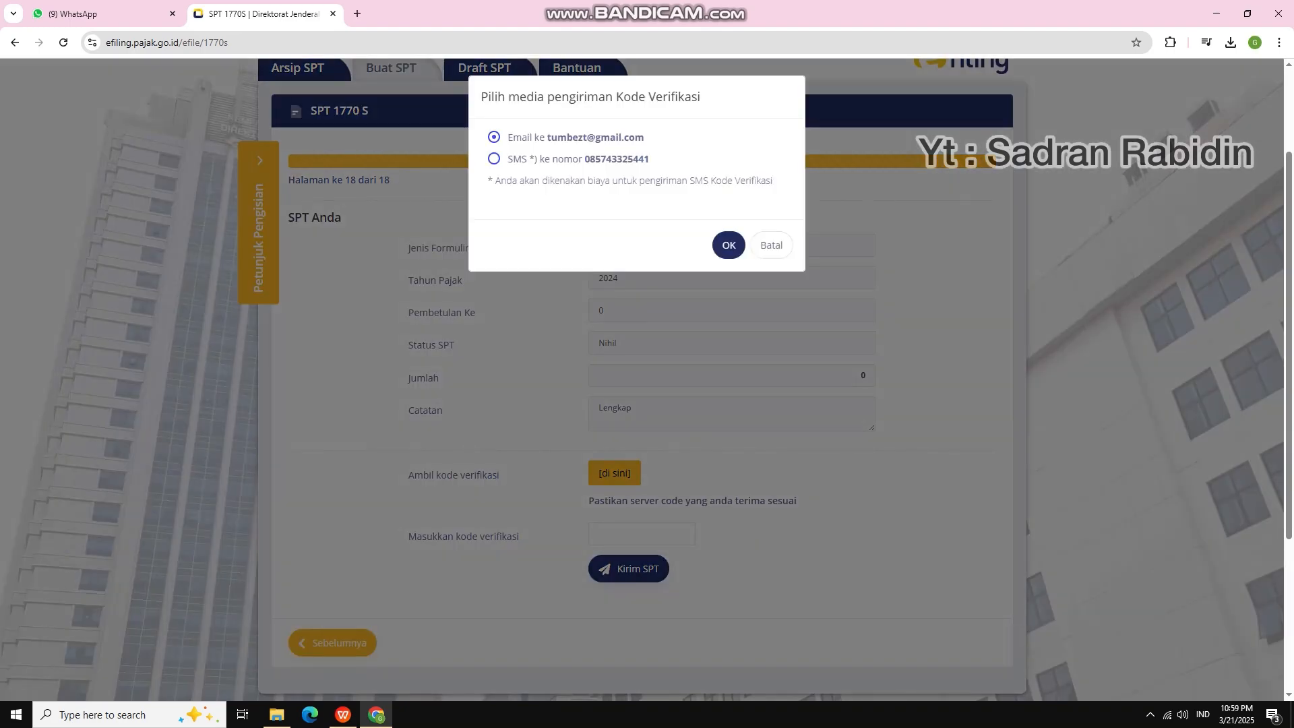
key("Return")
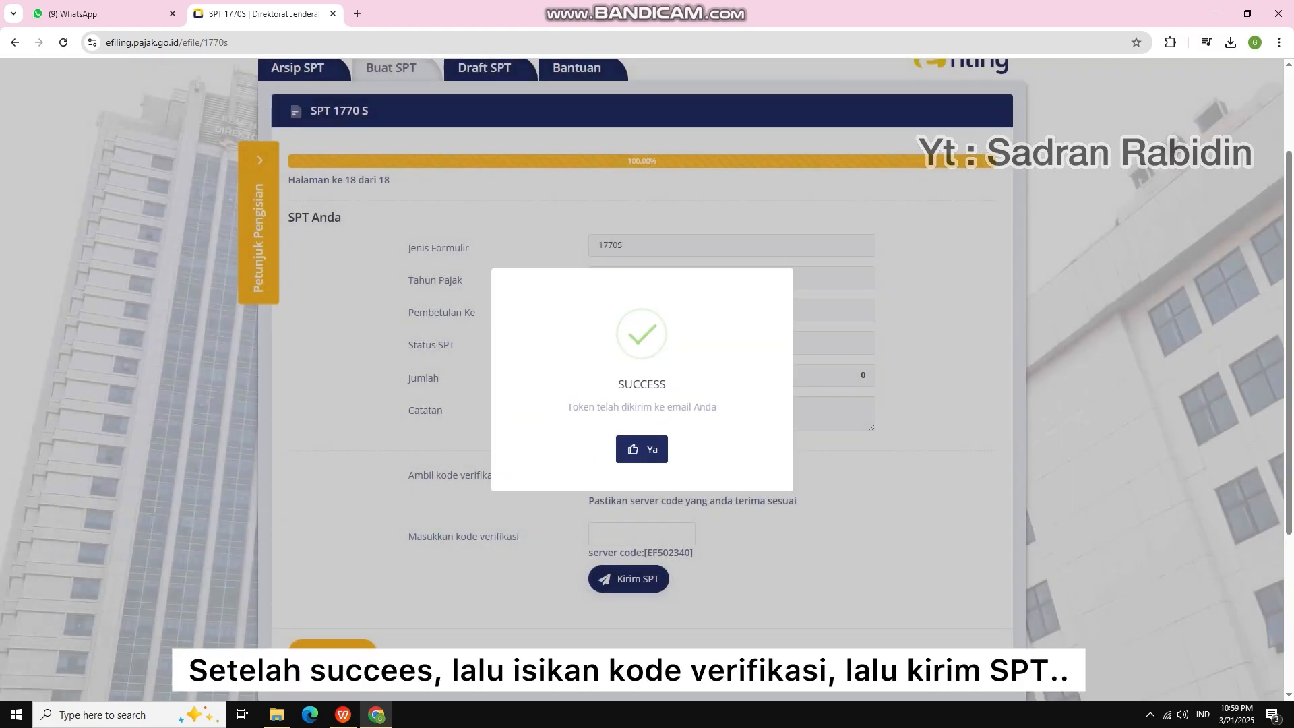
key("Return")
Enter the e-mailed verification code and submit the 2024 SPT 1770 S with Kirim SPT
left_click(599, 533)
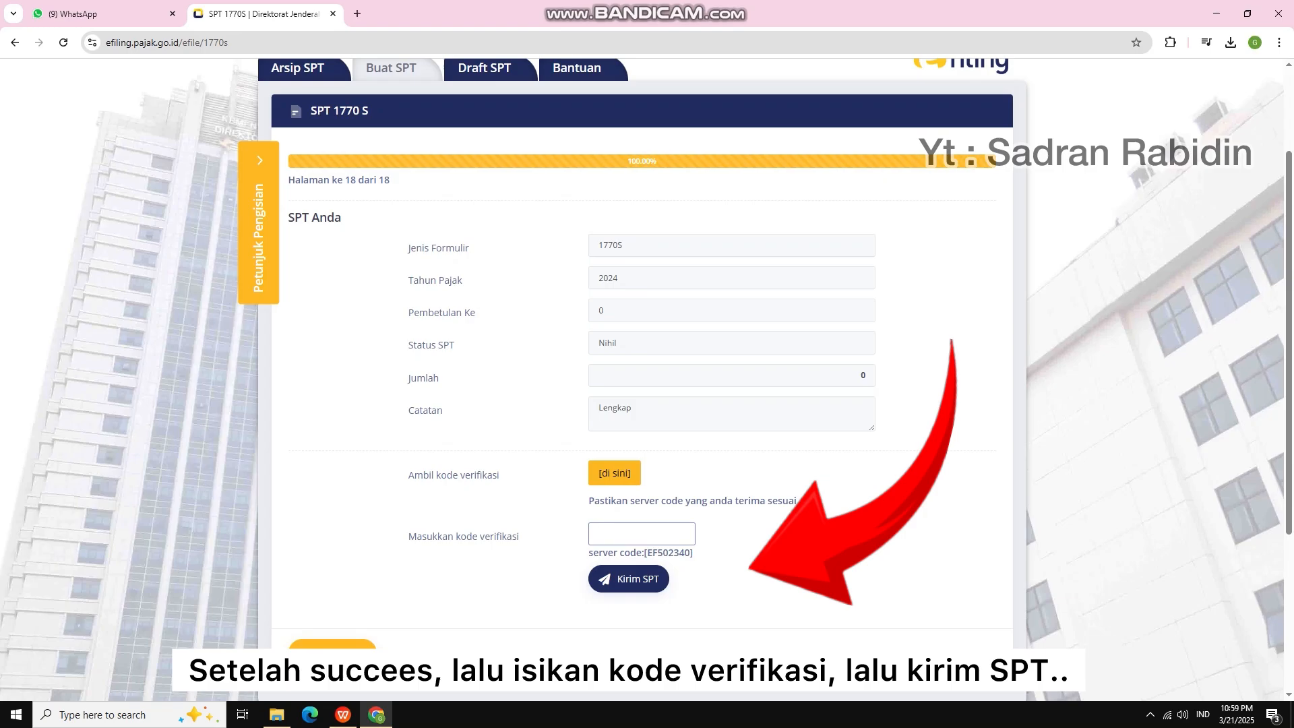
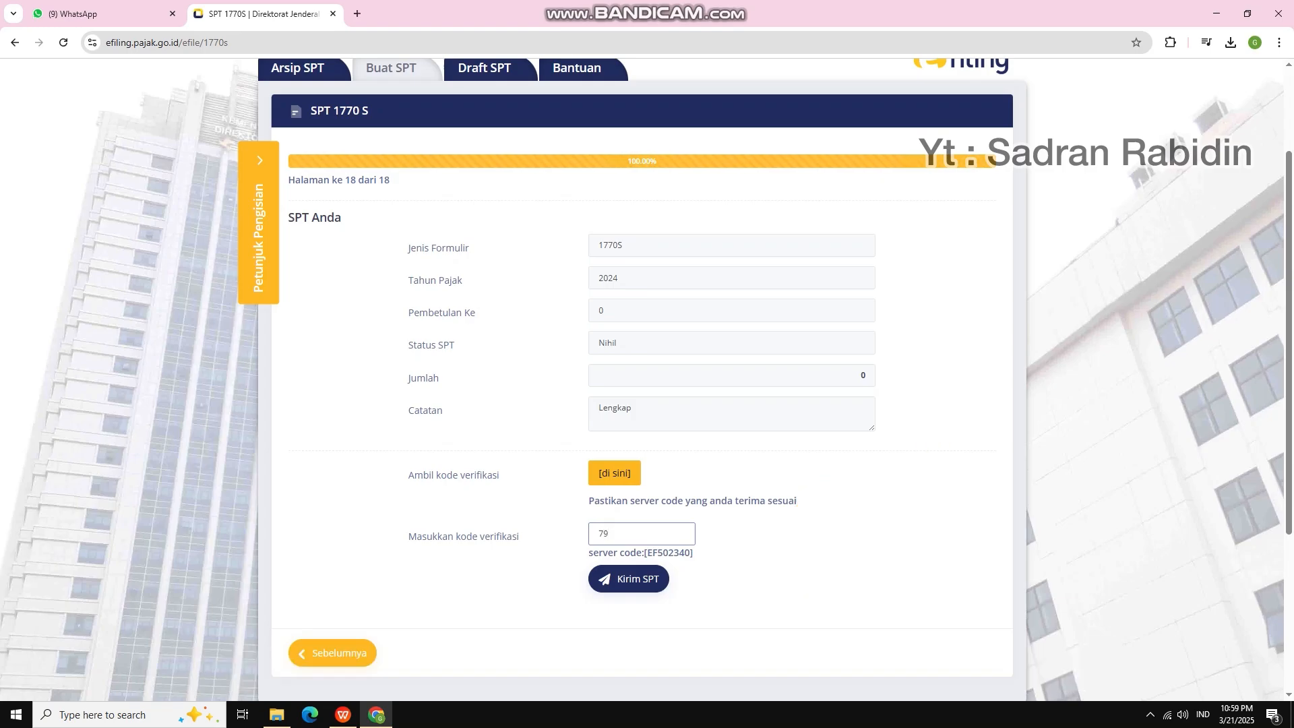
key("Caps_Lock")
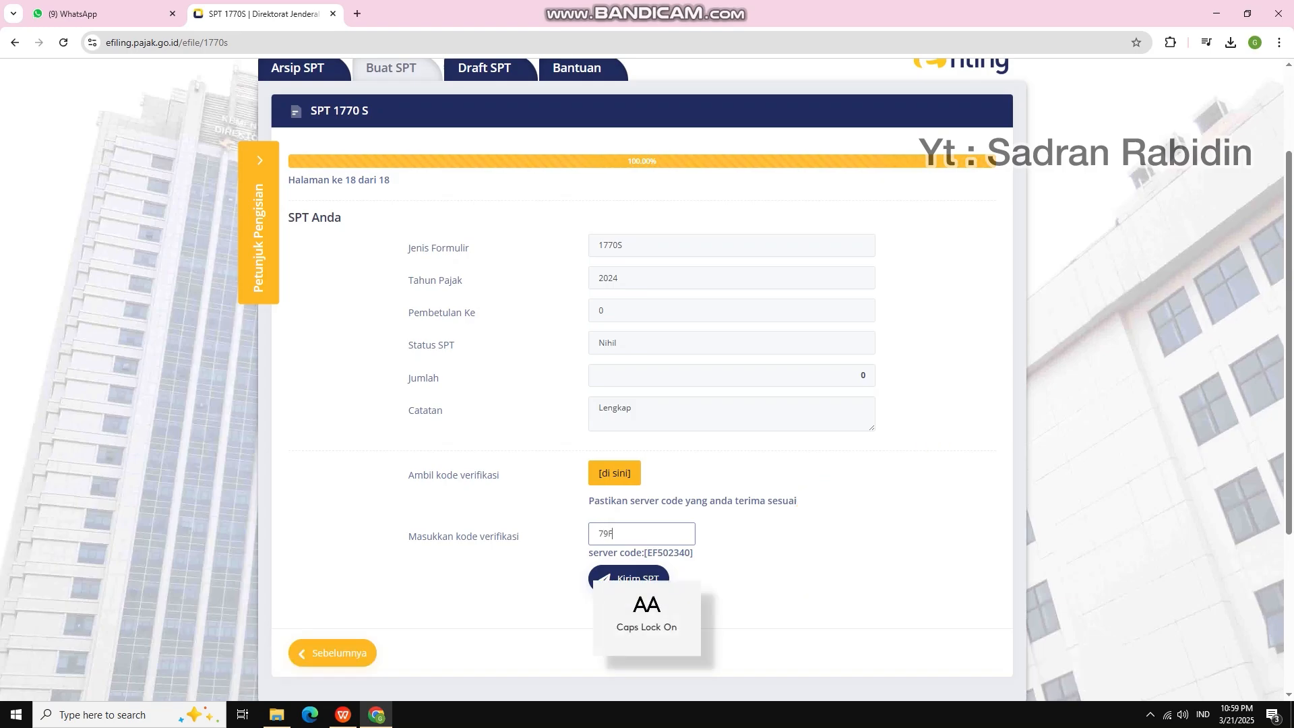
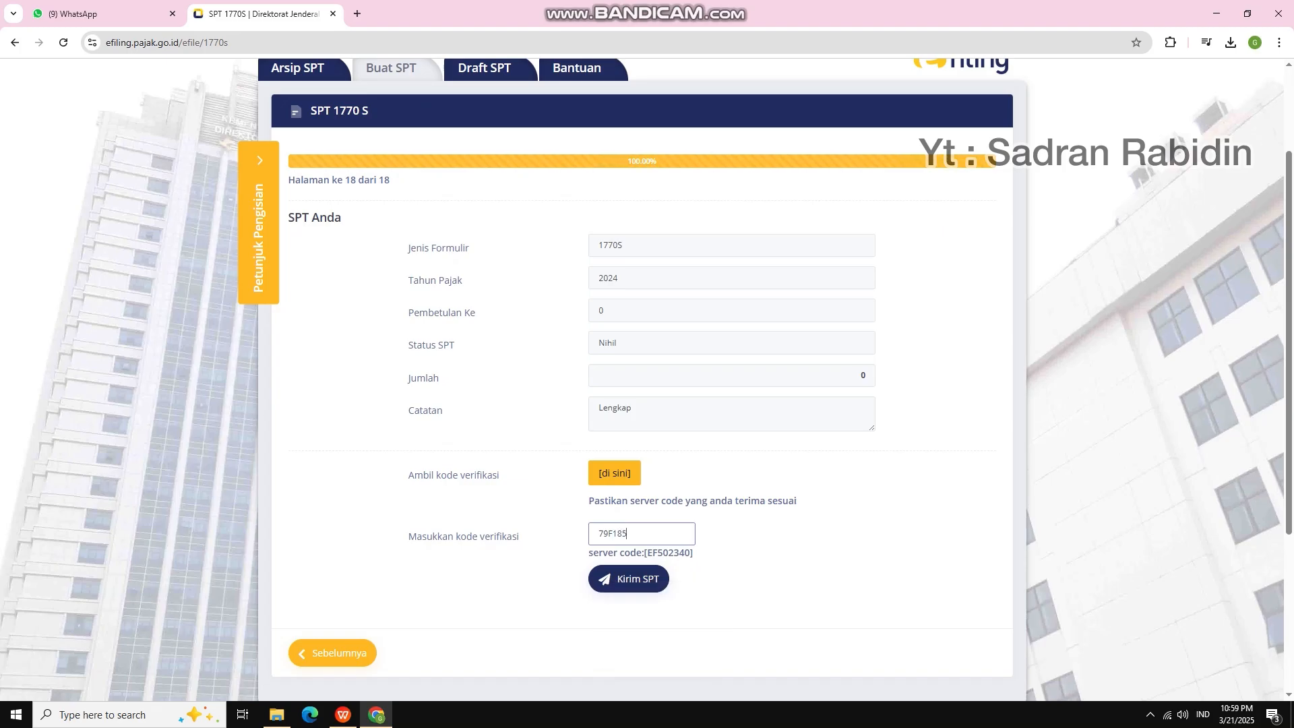
left_click(627, 578)
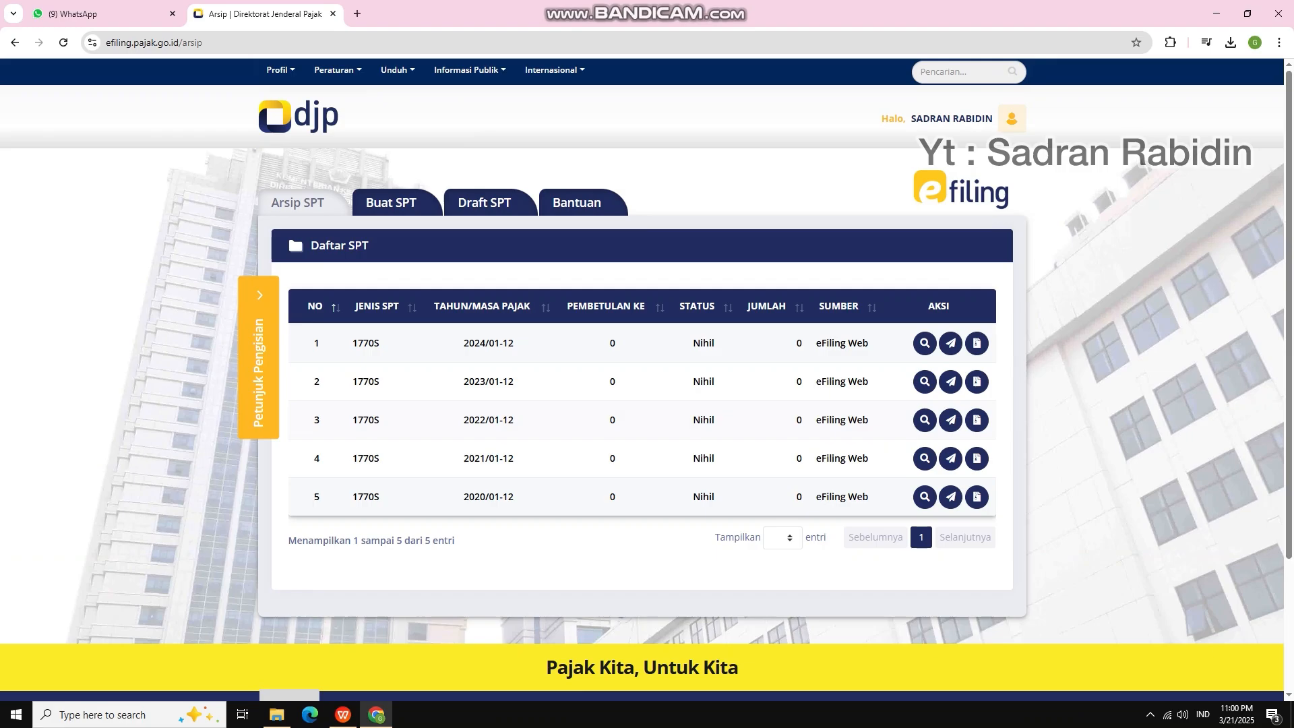
left_click(976, 343)
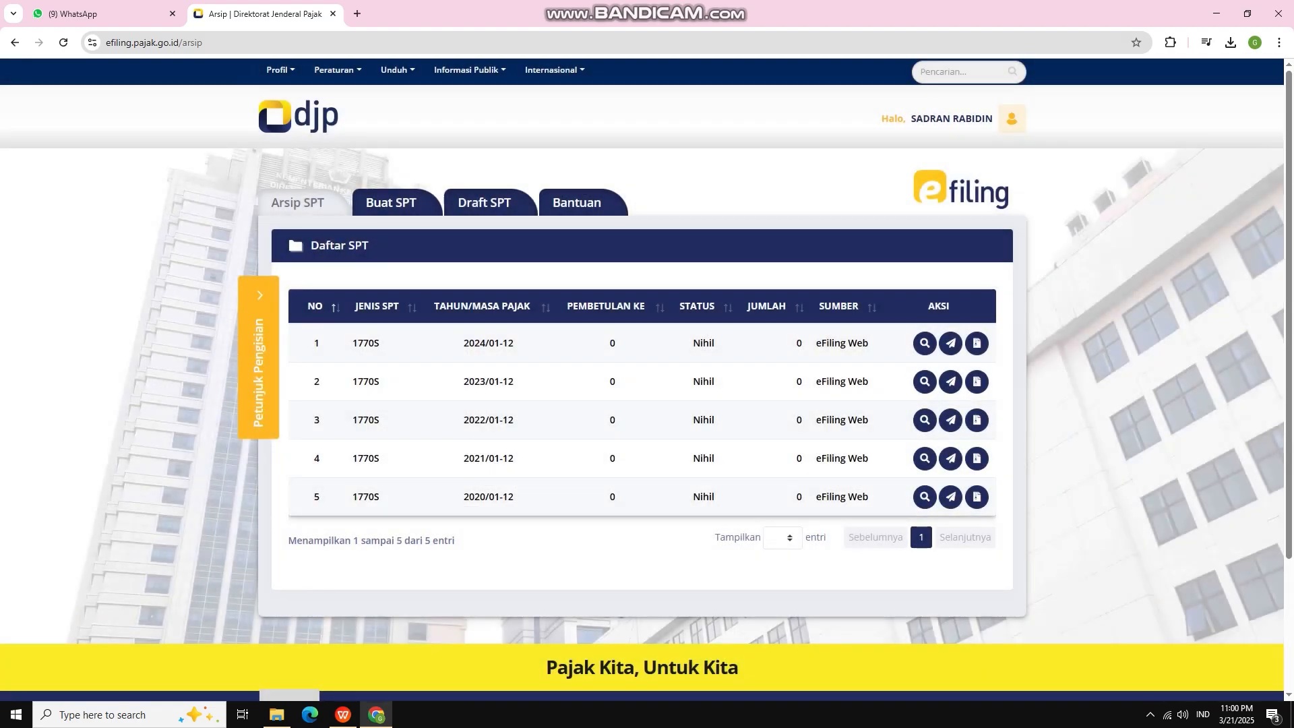
left_click(1150, 714)
left_click(1137, 687)
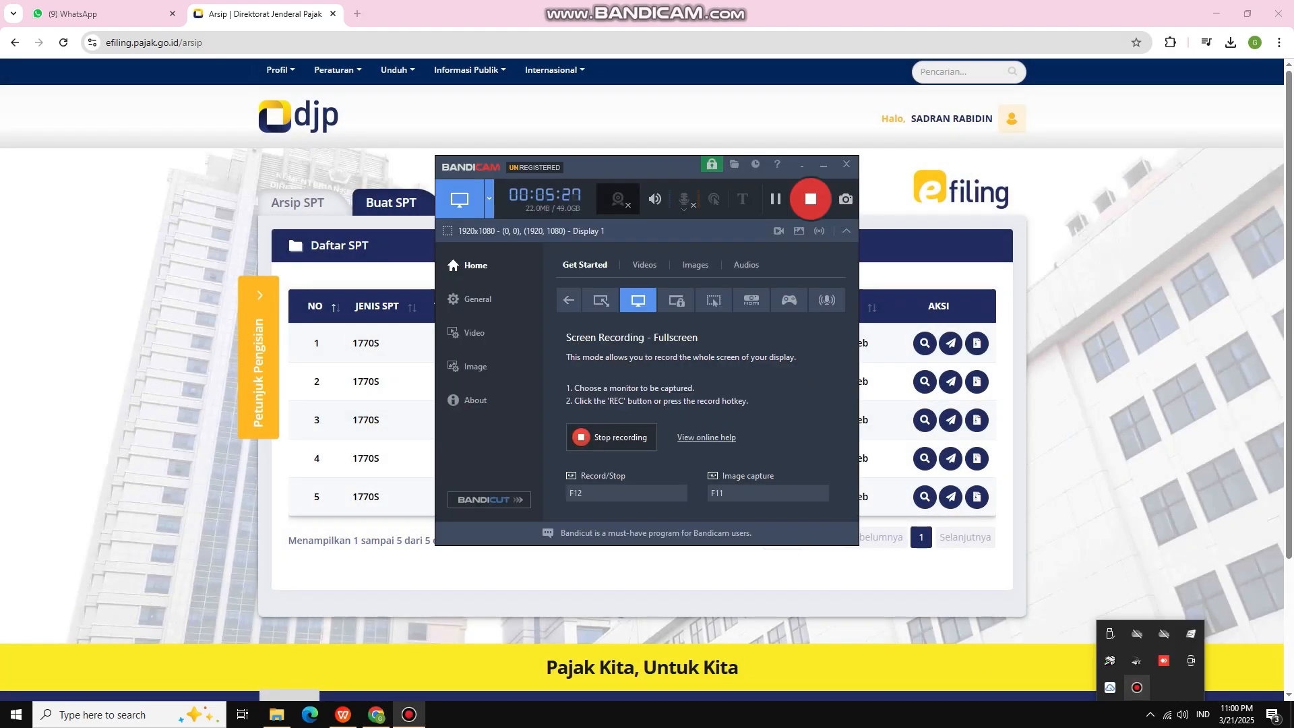